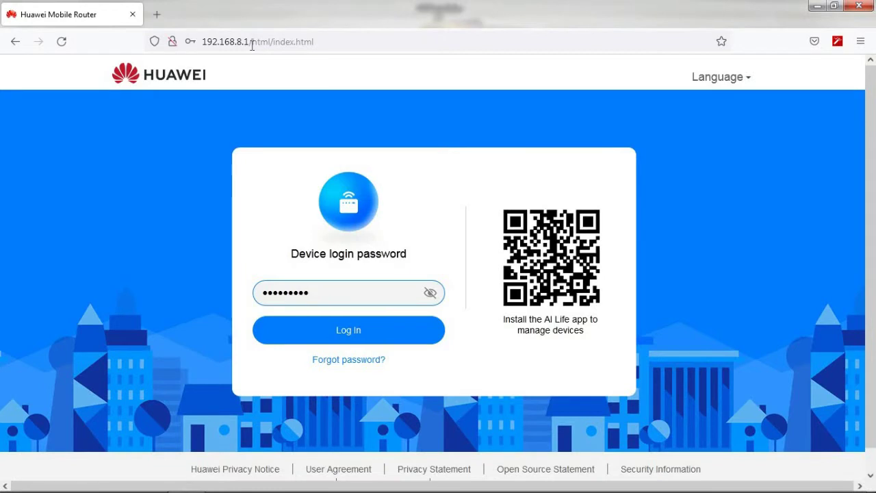
Step: Log in to the router's management page with the already filled-in password and decline saving it in the browser
key(Return)
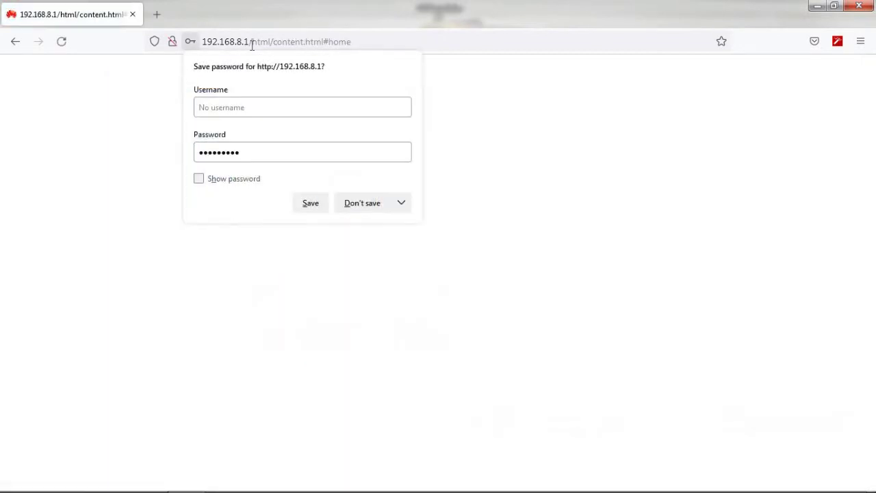
click(362, 203)
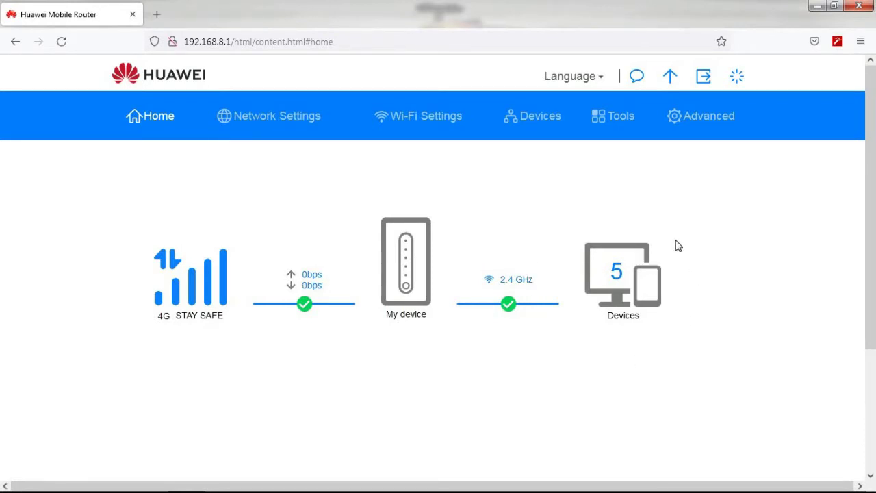
Step: Review the mobile network's Internet Connection settings and APN profiles, opening the new-profile form and cancelling it
click(292, 120)
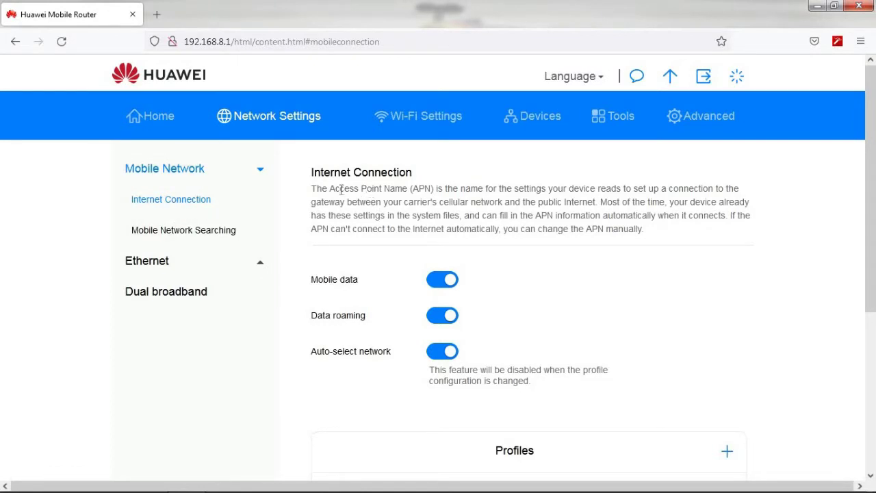
scroll(370, 232, down, 2)
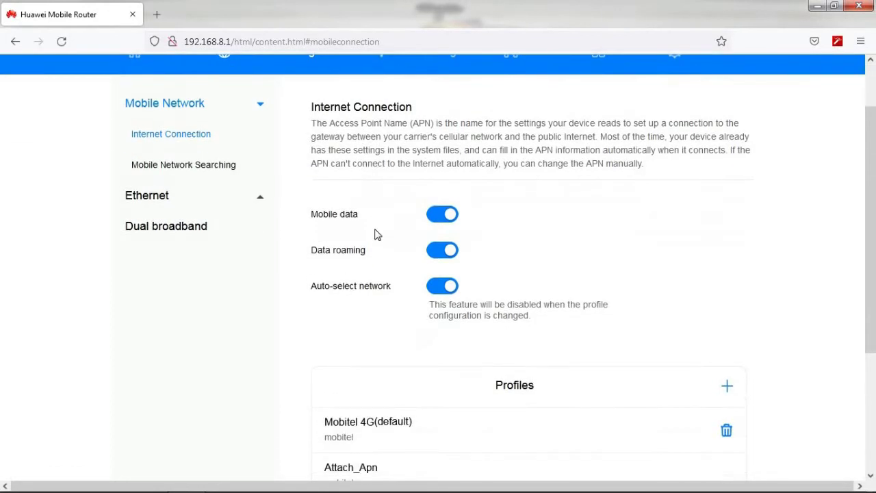
scroll(375, 235, down, 4)
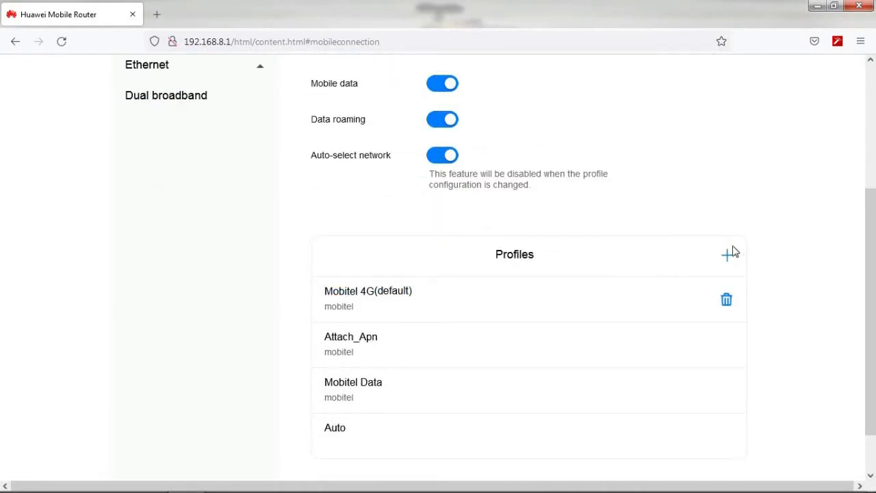
click(728, 258)
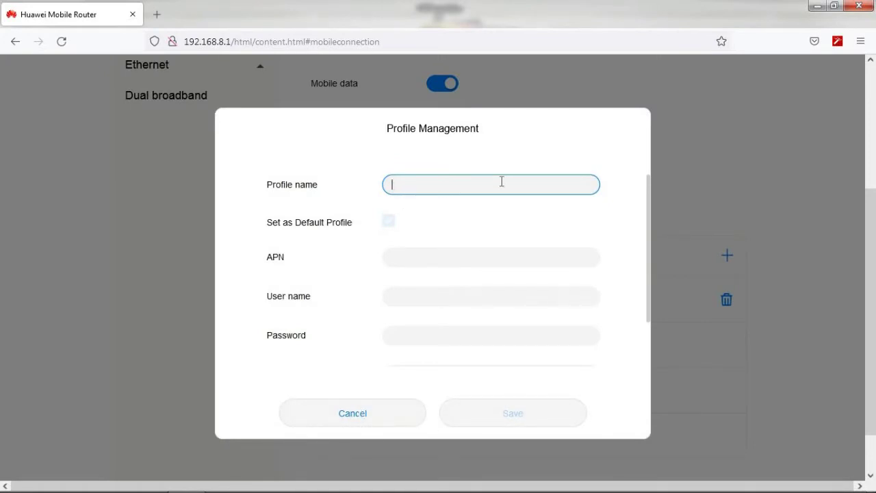
click(349, 415)
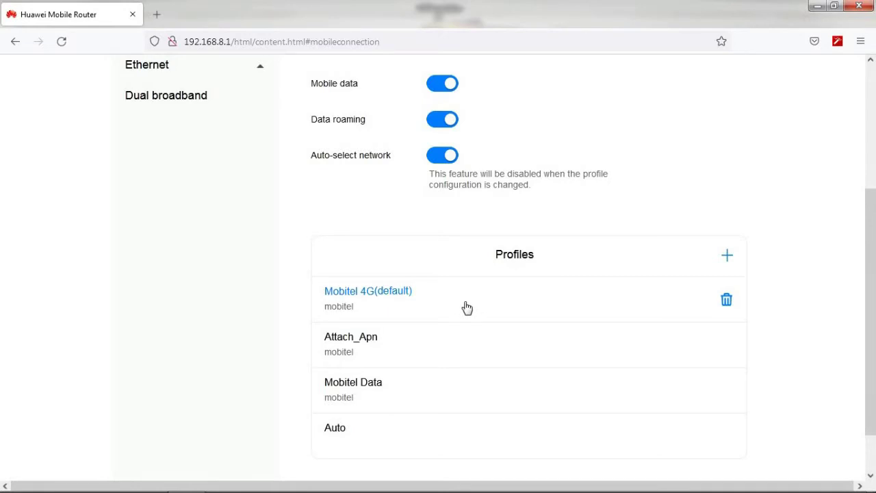
scroll(465, 308, up, 2)
scroll(466, 307, up, 4)
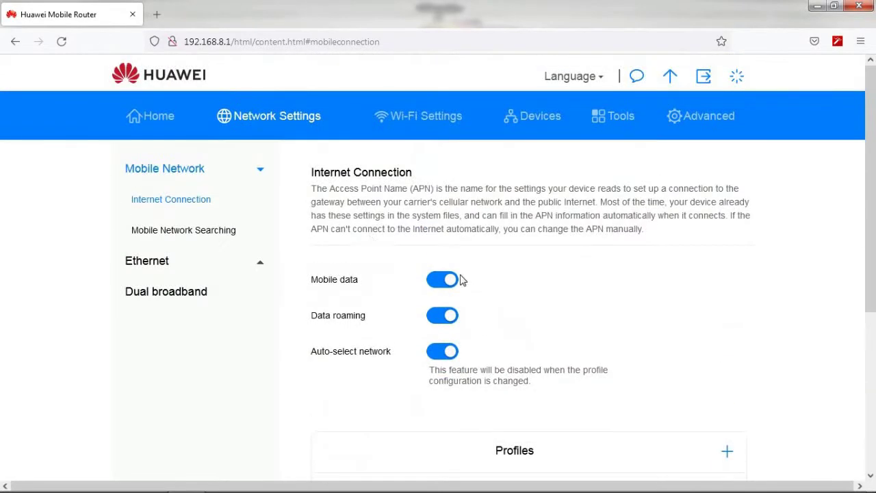
Step: Examine the preferred network mode options under Mobile Network Searching without changing the selection
click(201, 235)
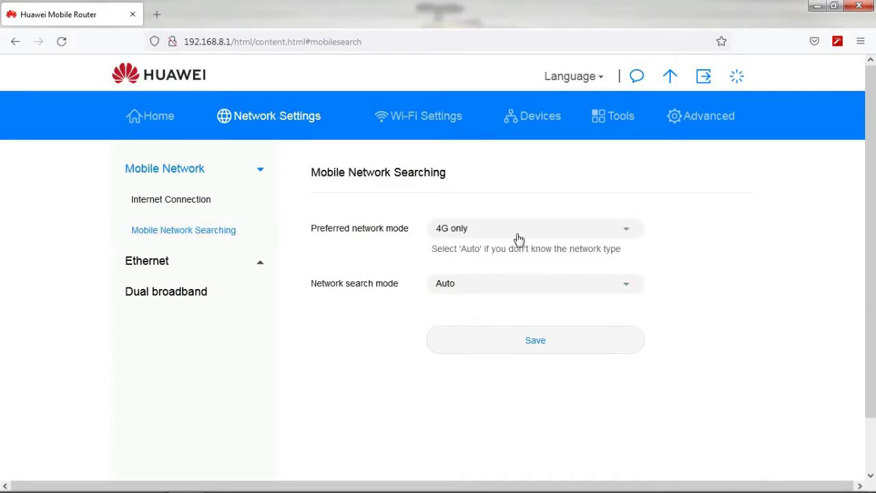
click(522, 234)
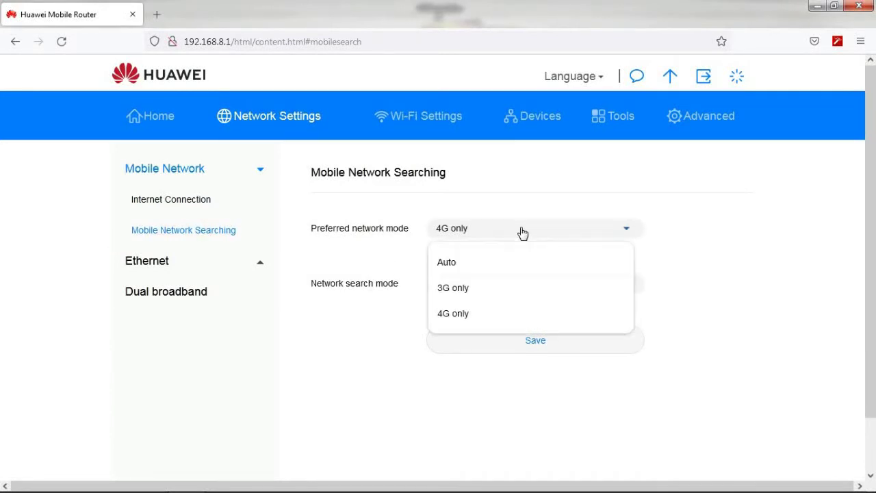
click(698, 212)
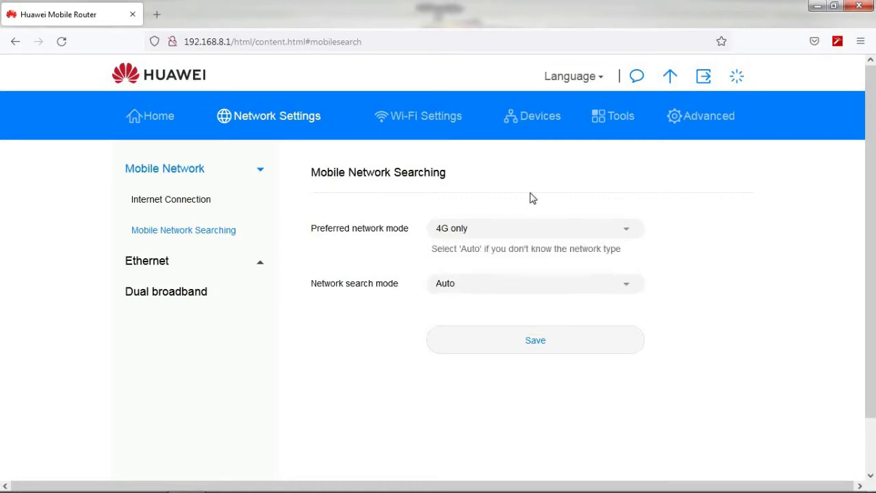
click(513, 231)
click(729, 283)
click(514, 228)
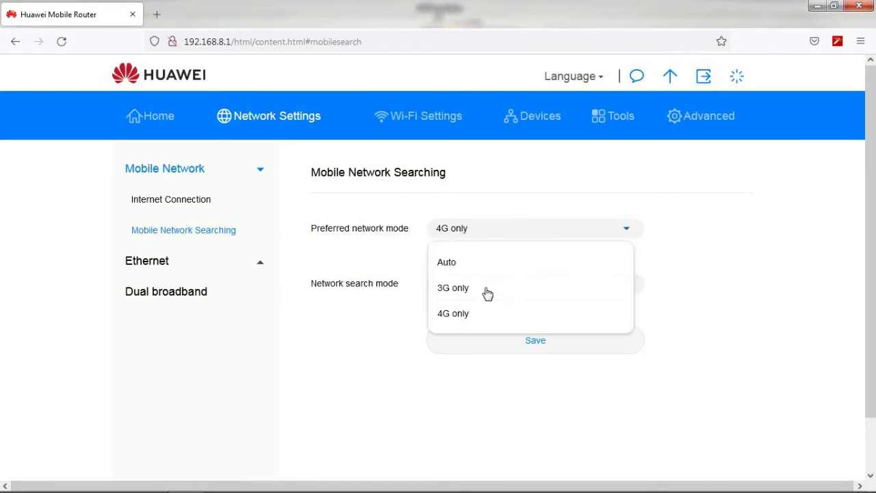
click(539, 204)
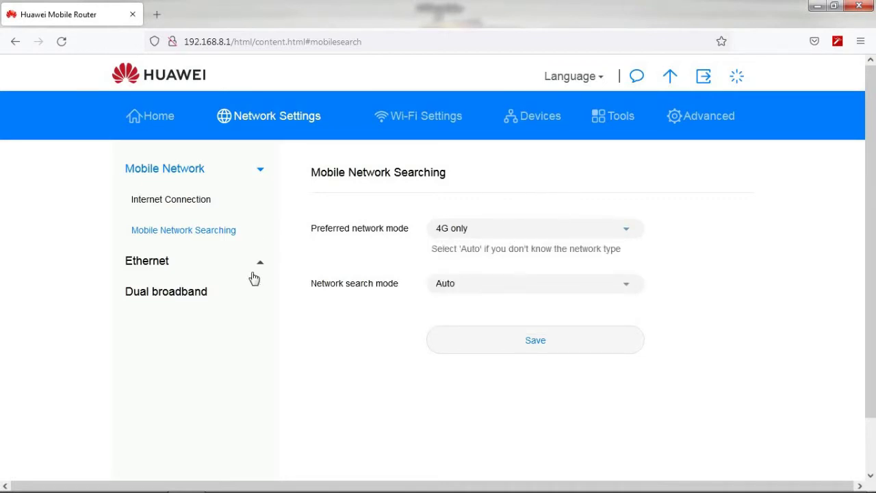
Step: Look through the Ethernet Settings page from the connection mode down to the Clone MAC Address section
click(166, 267)
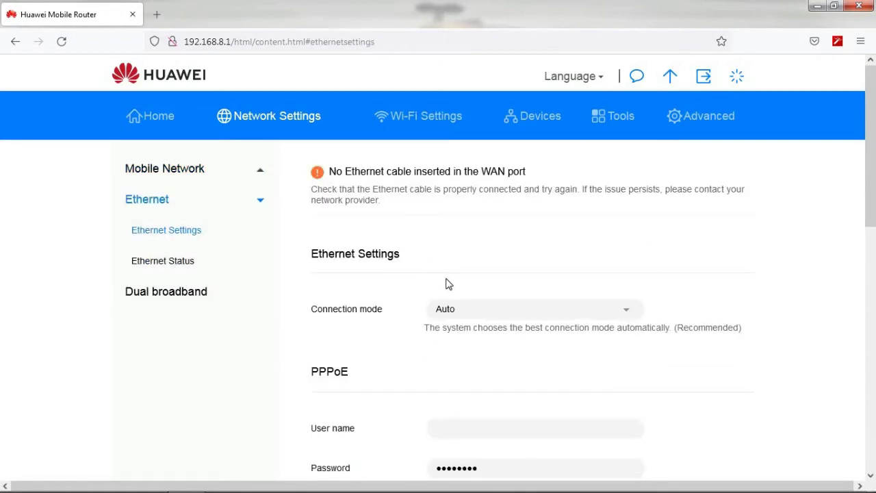
scroll(448, 283, down, 8)
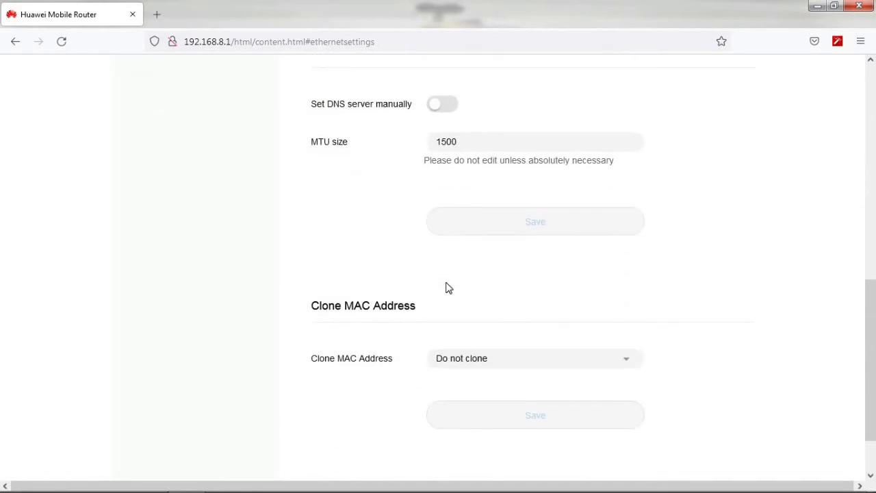
scroll(447, 284, up, 8)
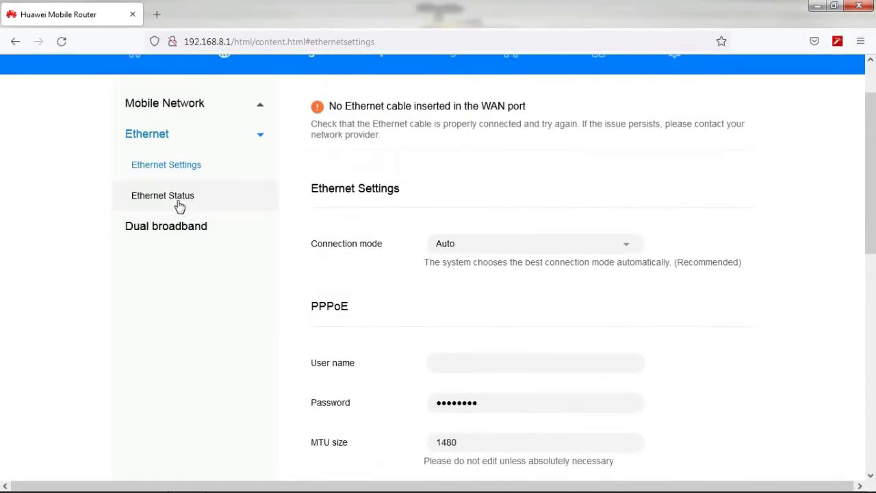
Step: Check the WAN port's Ethernet Status, and view the Dual broadband setting
click(179, 204)
scroll(527, 245, down, 3)
scroll(525, 245, up, 1)
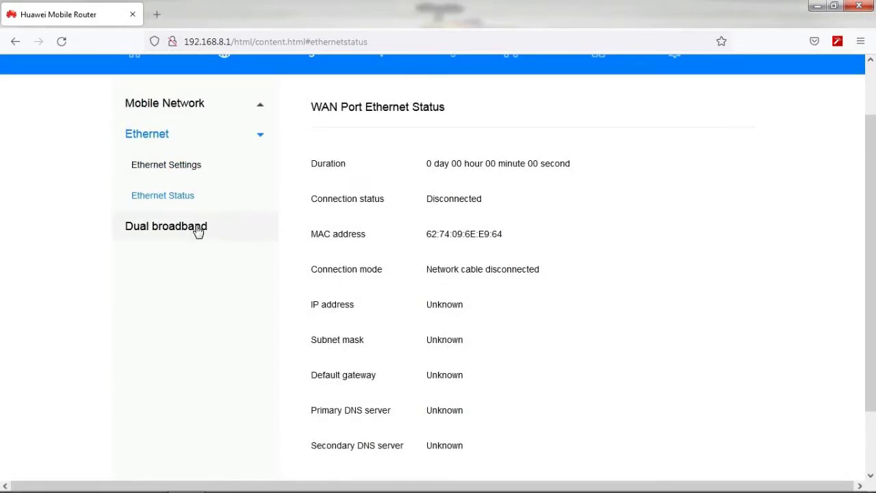
click(150, 230)
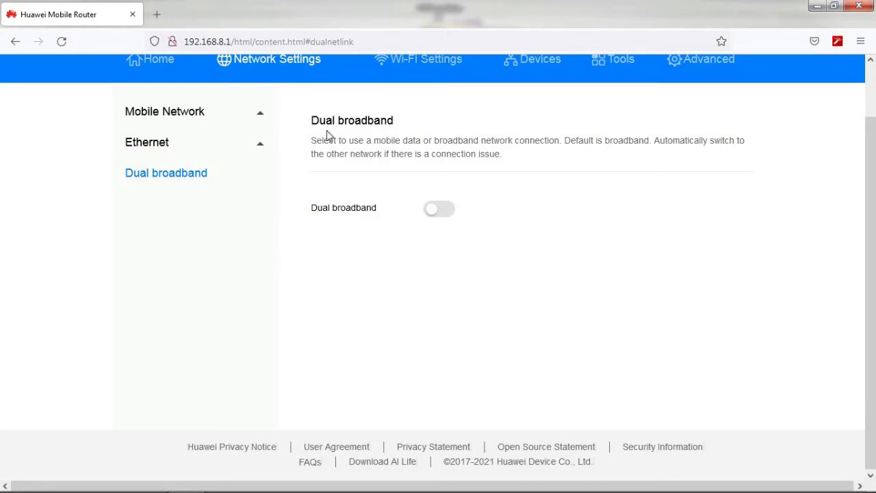
scroll(327, 281, up, 2)
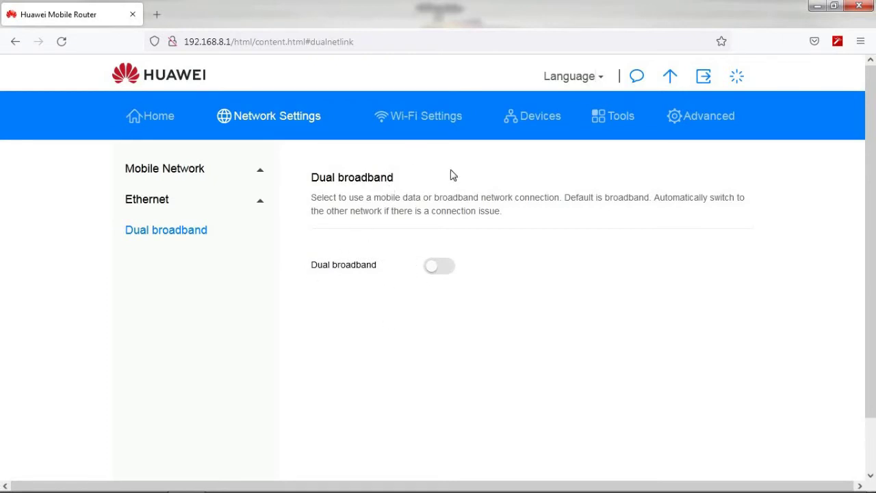
Step: Review the Wi-Fi Basic Settings, including the available Wi-Fi signal mode options, without changing anything
click(433, 120)
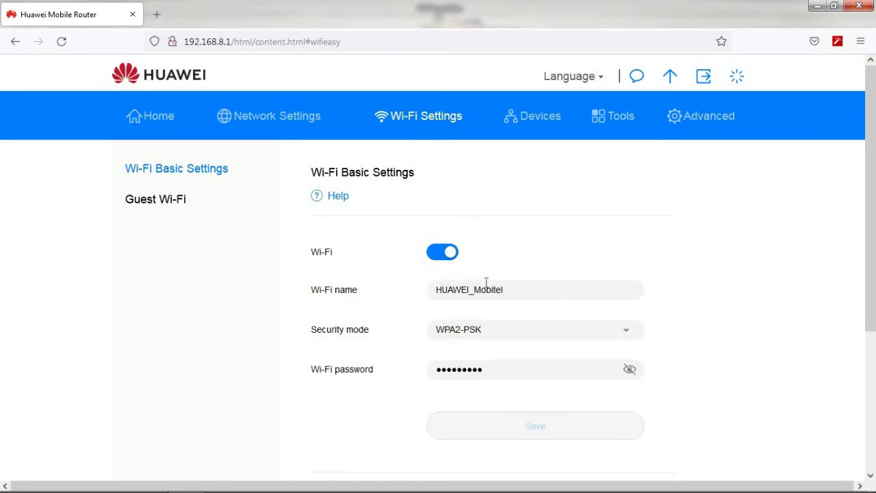
scroll(372, 249, down, 1)
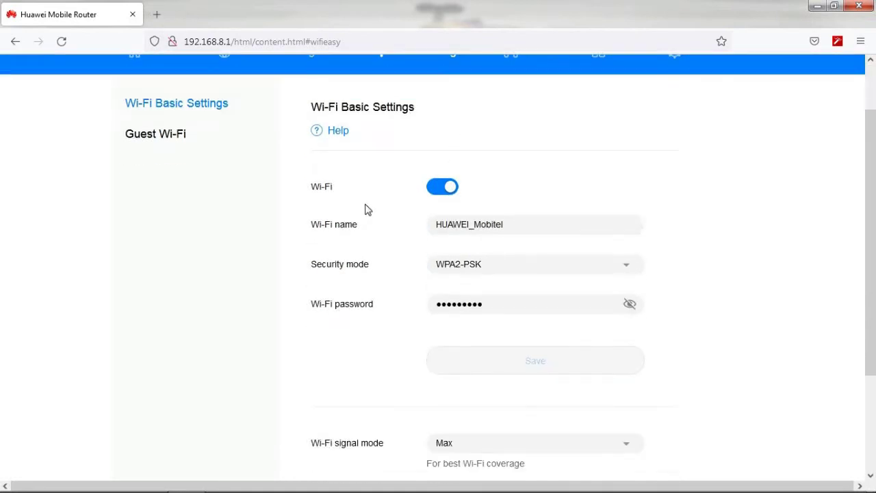
scroll(431, 247, down, 1)
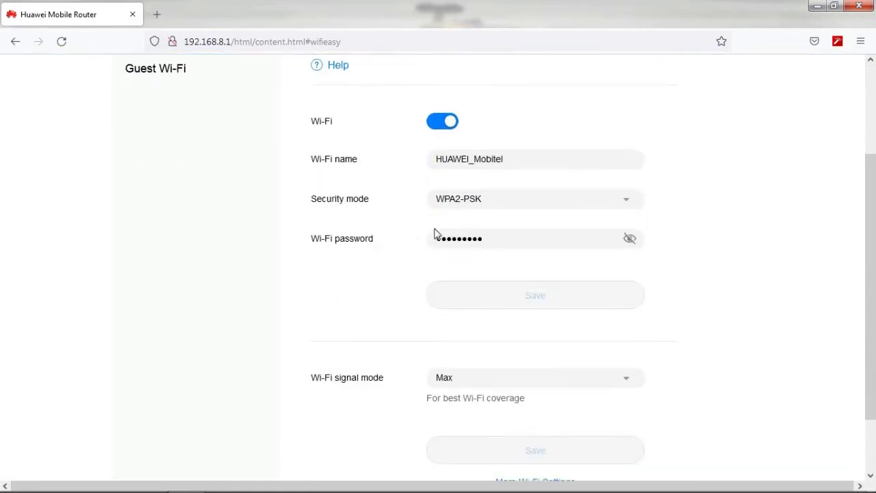
scroll(478, 298, down, 1)
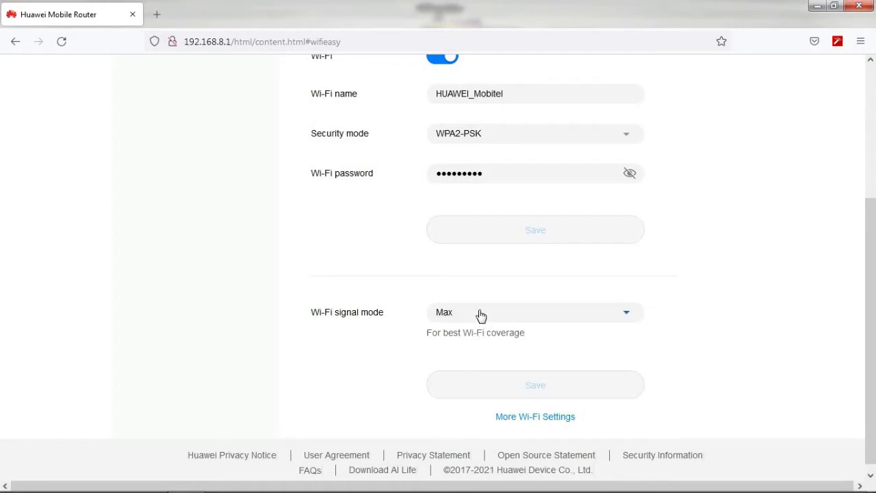
click(610, 315)
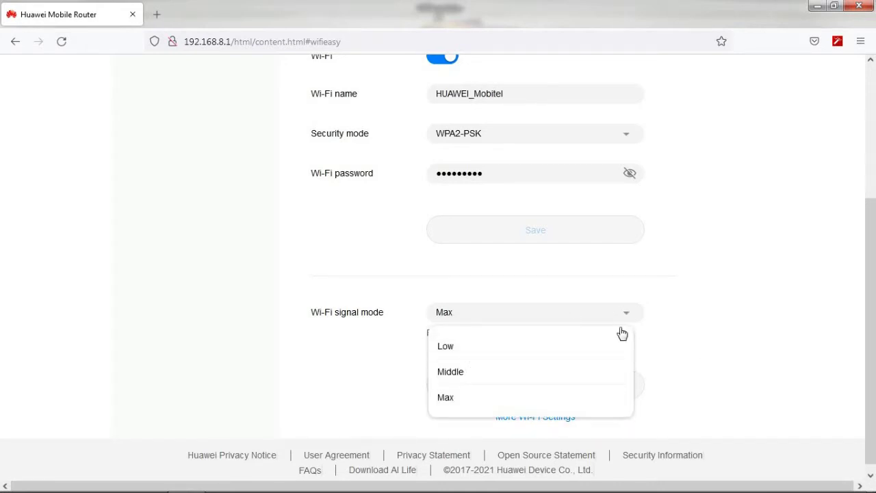
click(367, 383)
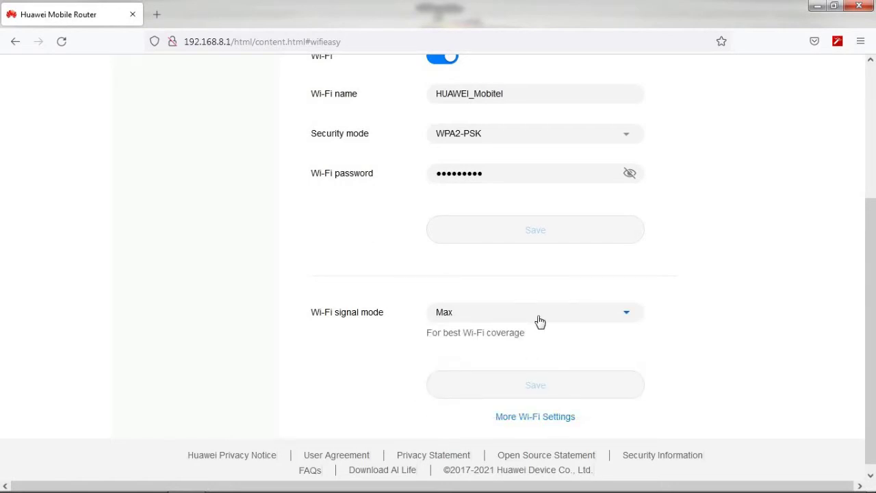
scroll(540, 322, up, 5)
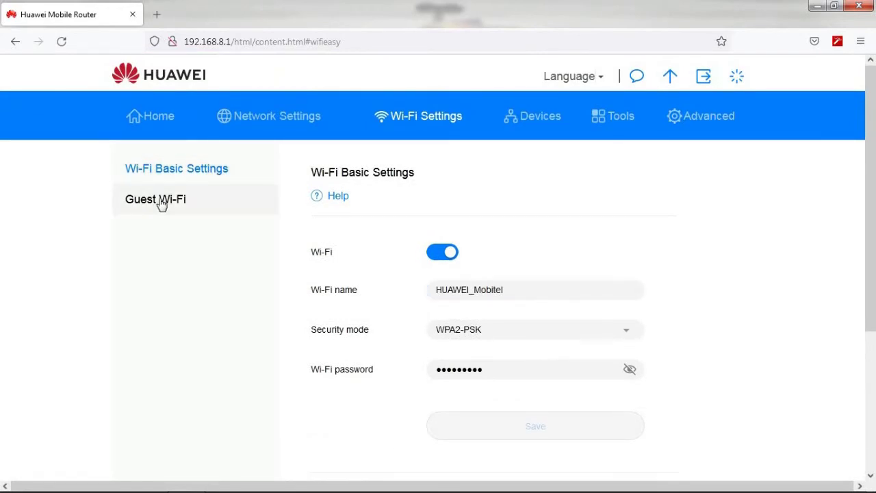
Step: Examine the Guest Wi-Fi settings and the available duration options, leaving the selection as it is
click(161, 206)
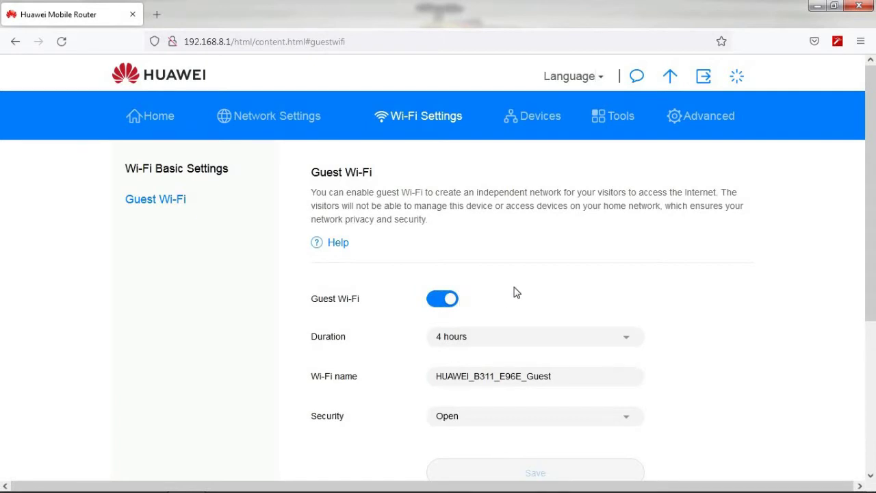
scroll(516, 291, down, 2)
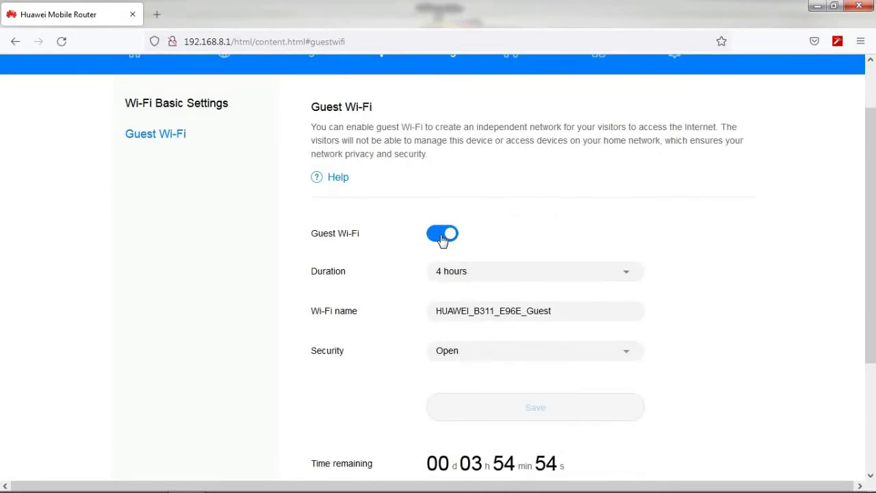
click(482, 277)
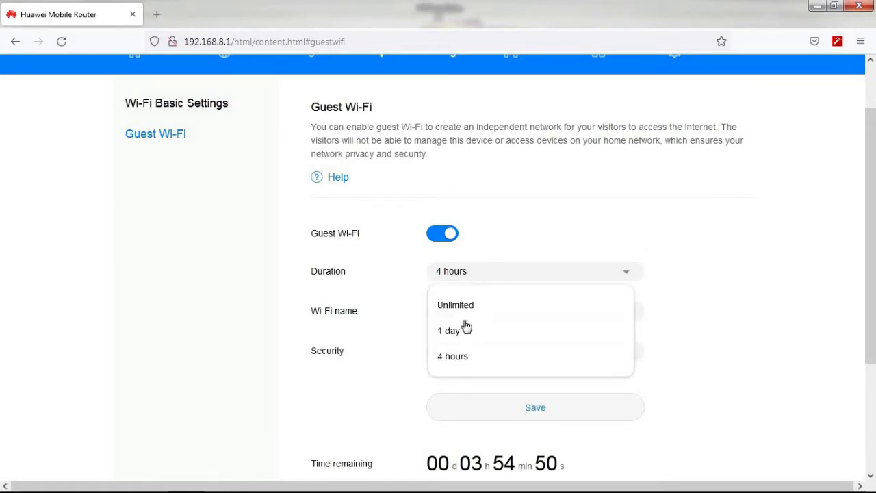
click(695, 234)
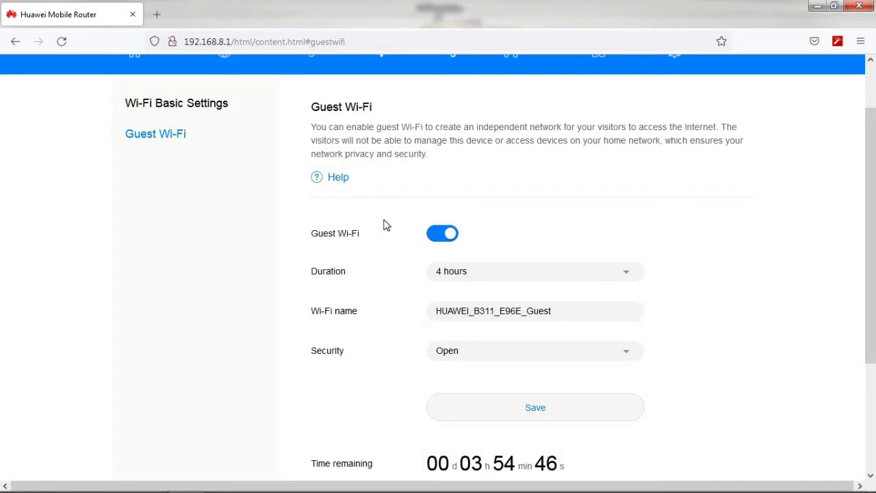
scroll(440, 409, down, 2)
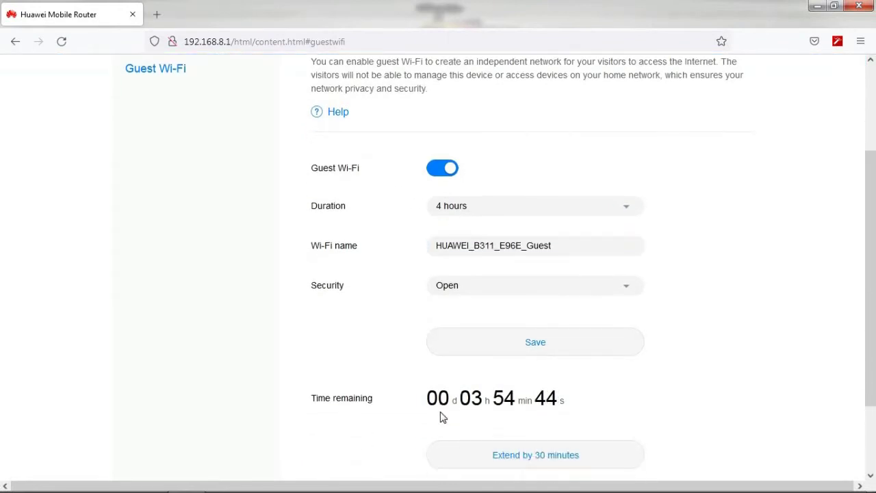
click(473, 213)
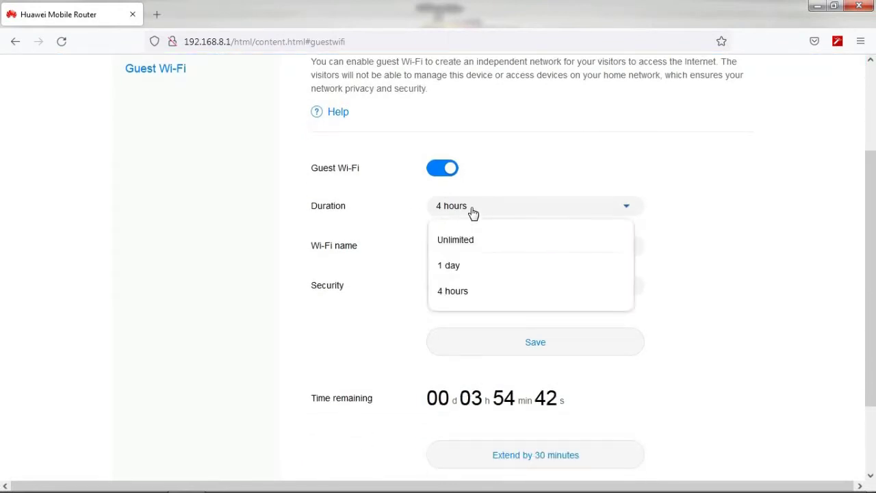
click(473, 213)
Step: Turn off the Guest Wi-Fi network
scroll(668, 241, up, 2)
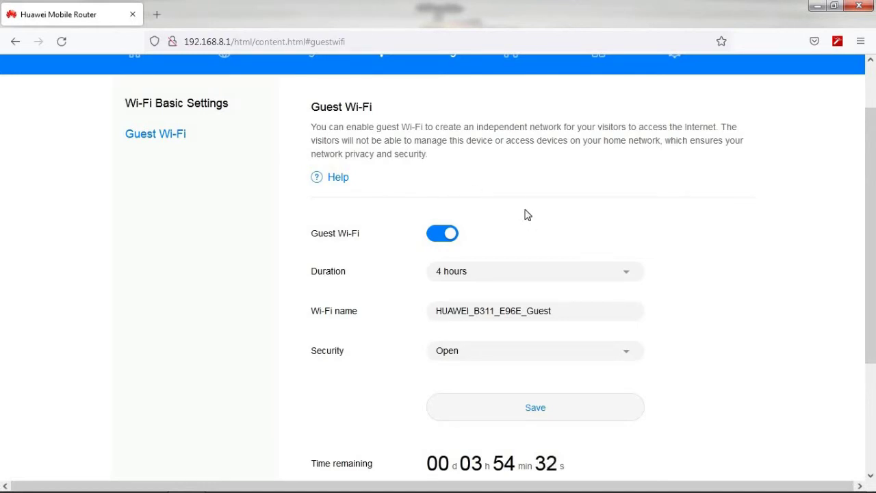
scroll(527, 204, up, 2)
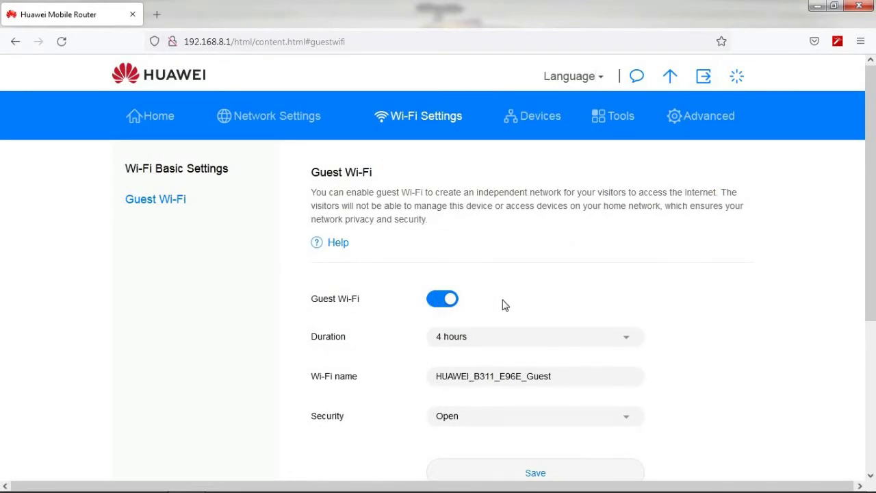
click(445, 301)
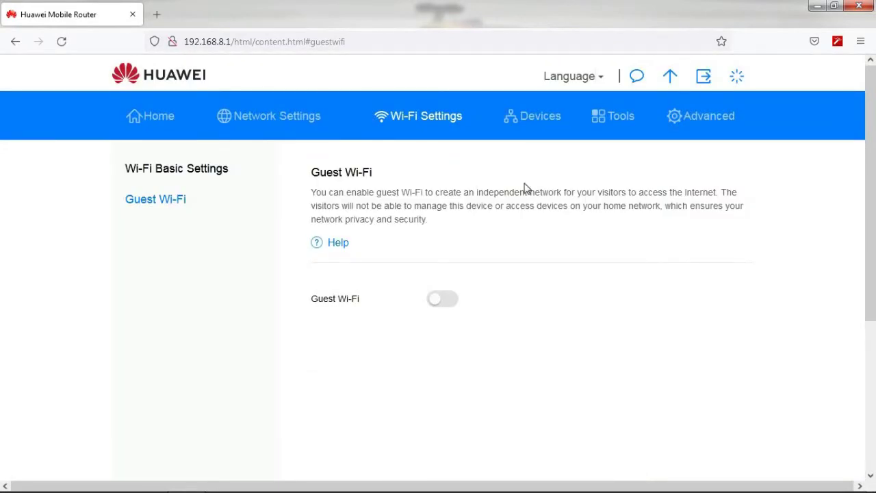
Step: Review the online and offline devices connected to the router, including their addresses and Internet access switches
click(536, 121)
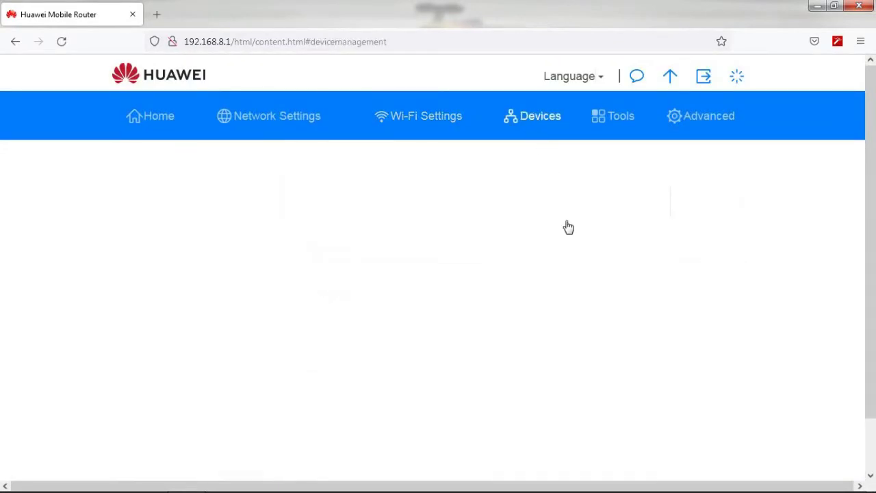
scroll(562, 232, down, 5)
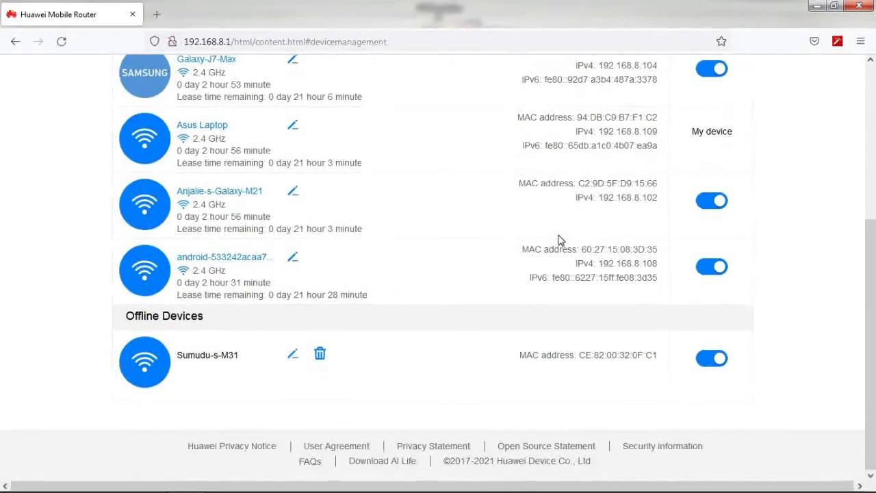
scroll(559, 240, up, 5)
scroll(558, 239, up, 2)
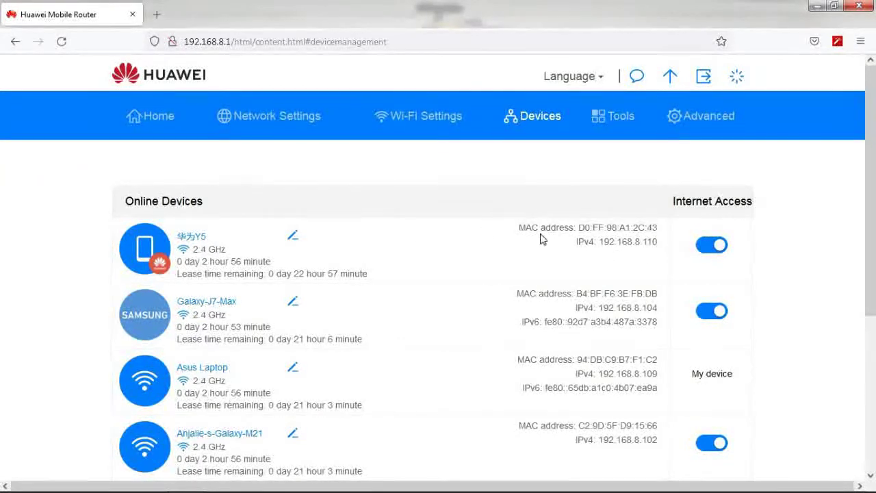
Step: Look over the SMS Conversation page and its new-message form, and view the SMS Settings
click(618, 121)
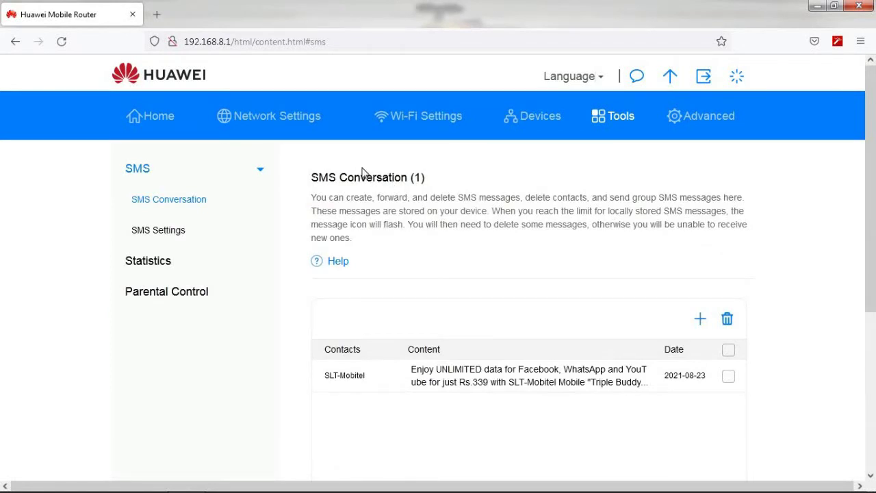
scroll(439, 190, down, 1)
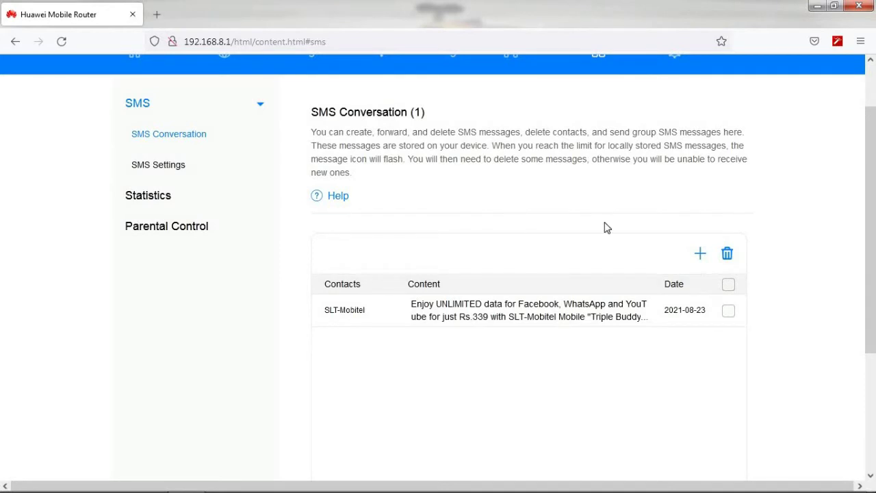
click(700, 255)
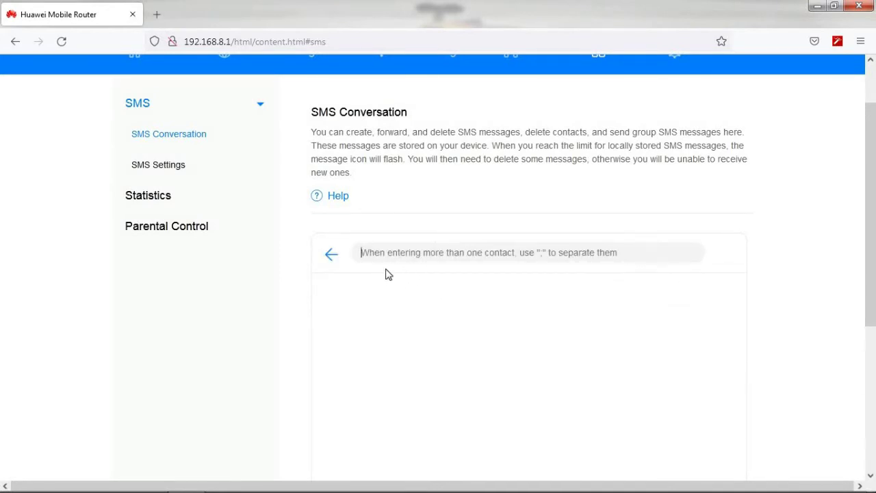
click(163, 169)
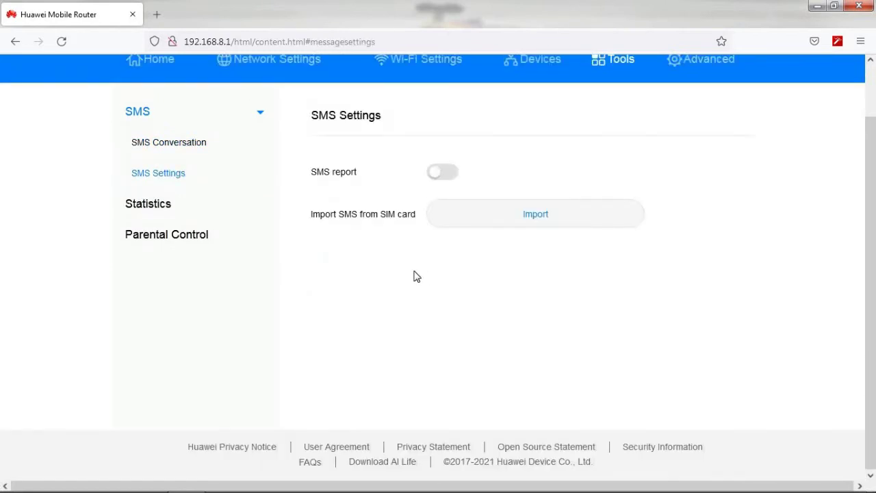
Step: Review the mobile network data usage Statistics and the Parental Control page with its Internet Access Time Control
click(165, 214)
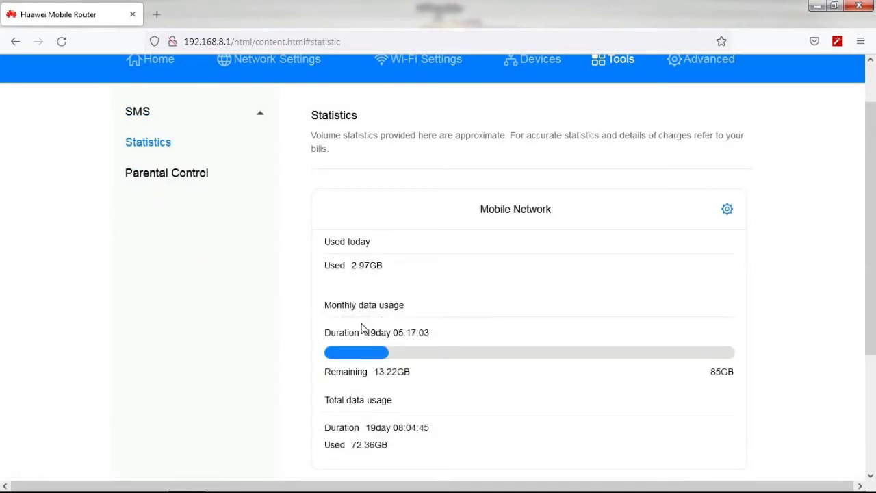
scroll(630, 361, down, 2)
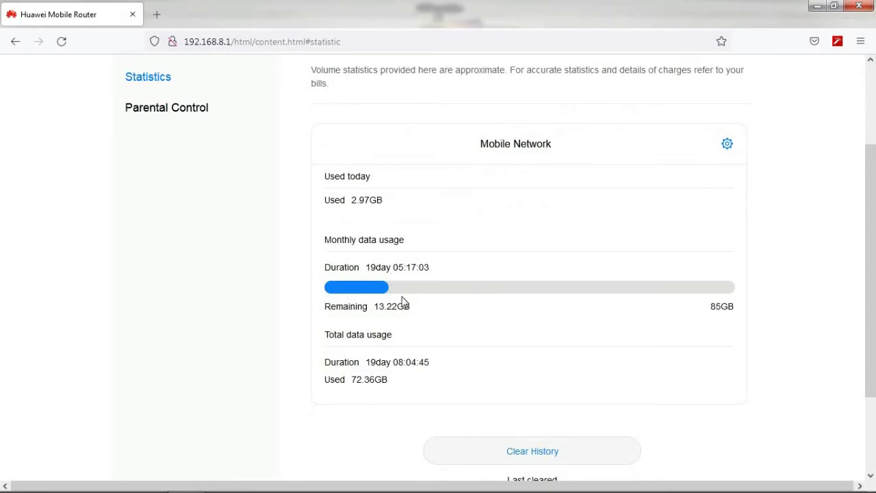
scroll(315, 240, up, 2)
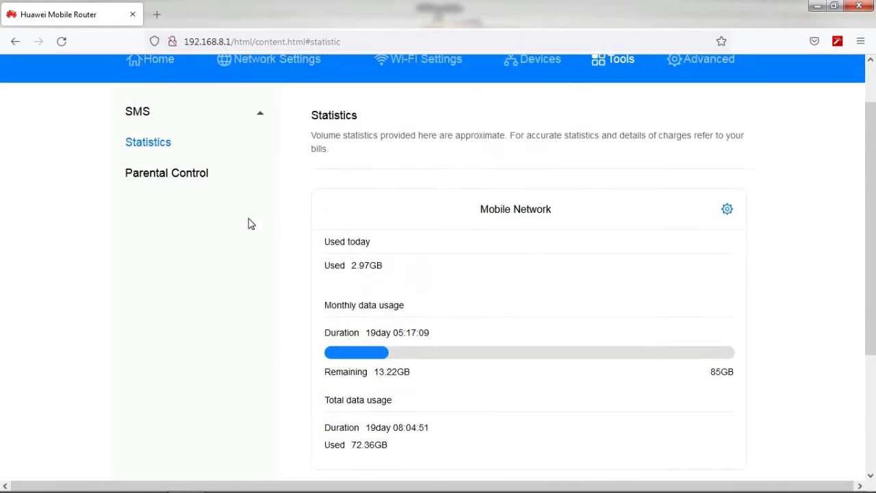
click(177, 179)
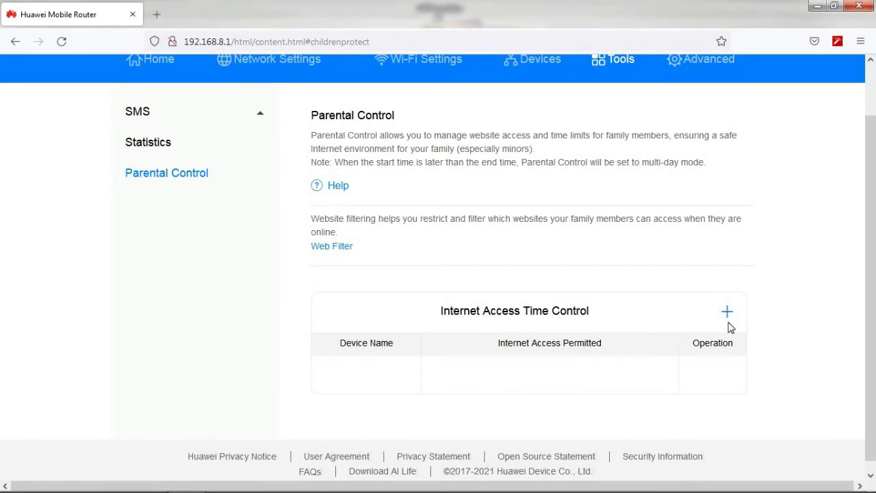
scroll(506, 381, up, 2)
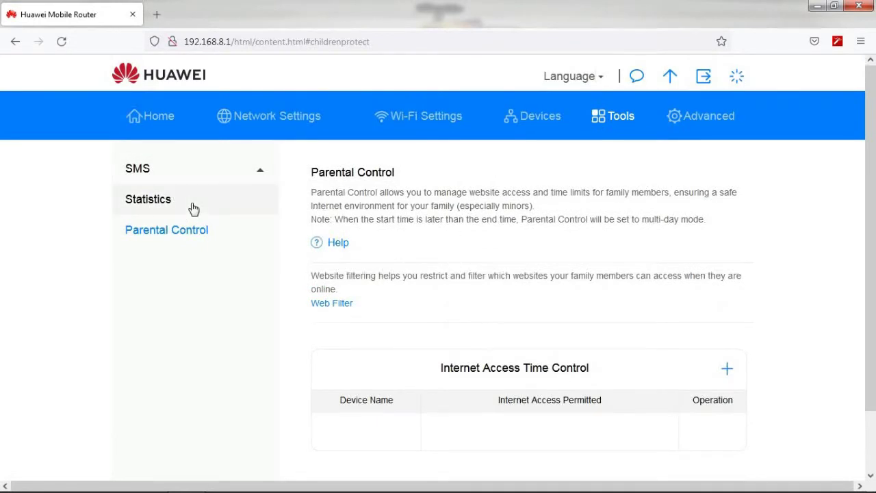
Step: Review the Wi-Fi Advanced Settings, including the available Bandwidth options, leaving the selection as it is
click(711, 119)
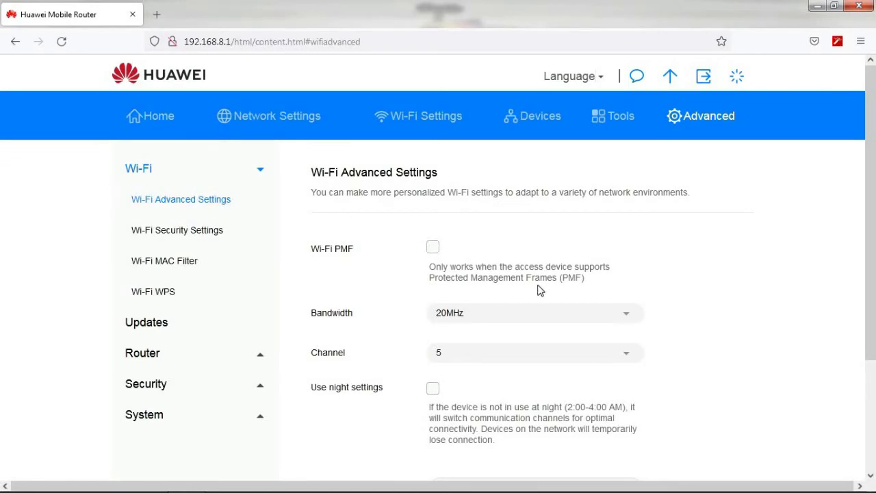
scroll(568, 317, down, 1)
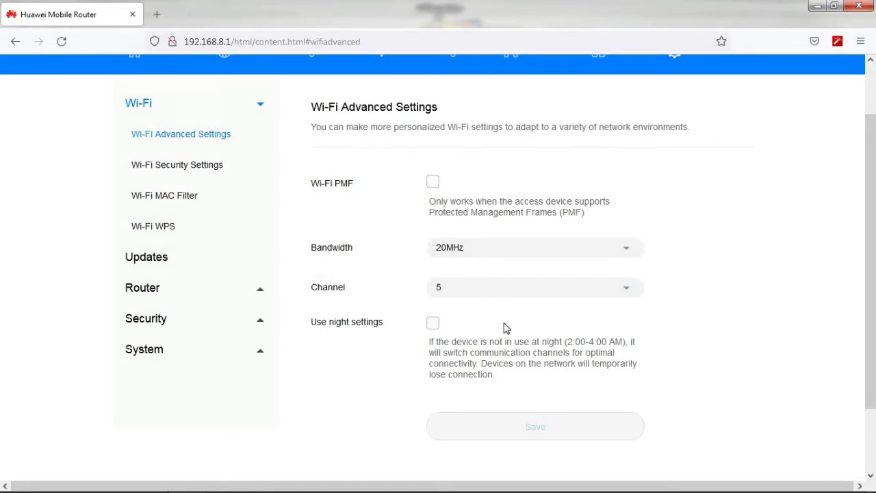
click(470, 249)
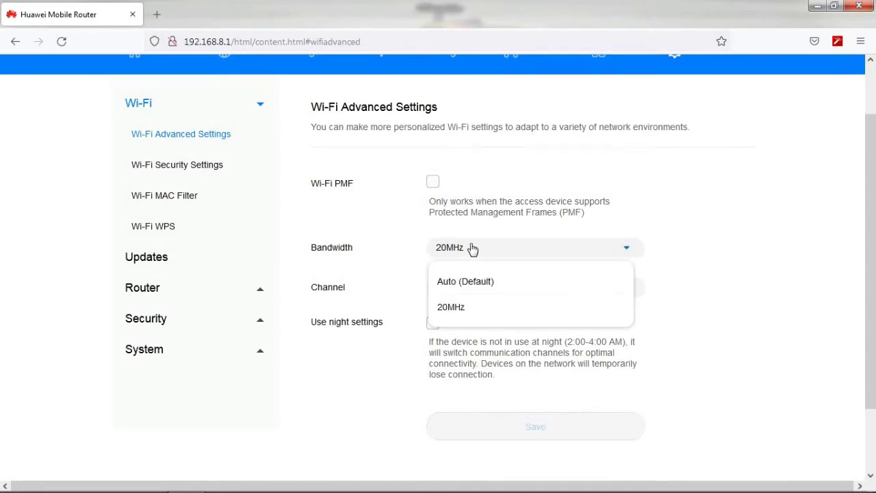
click(519, 252)
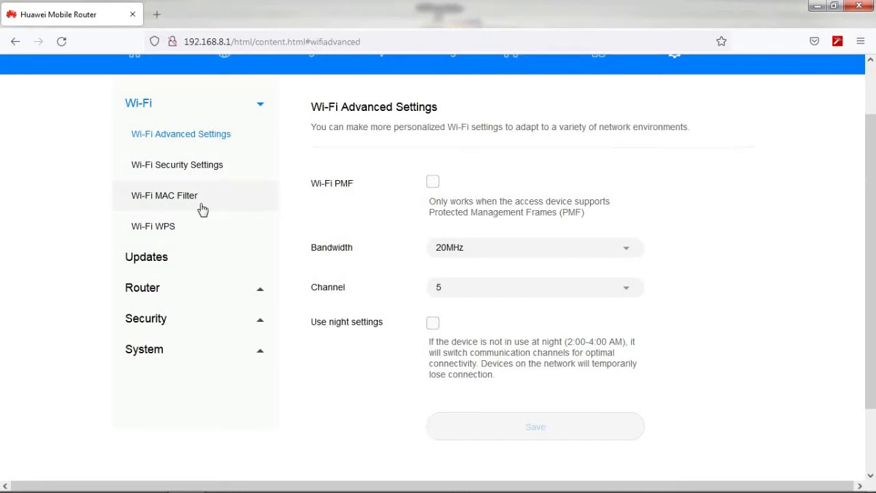
Step: View the Wi-Fi Security Settings and Wi-Fi MAC Filter, and examine the connection methods under Wi-Fi WPS
click(195, 172)
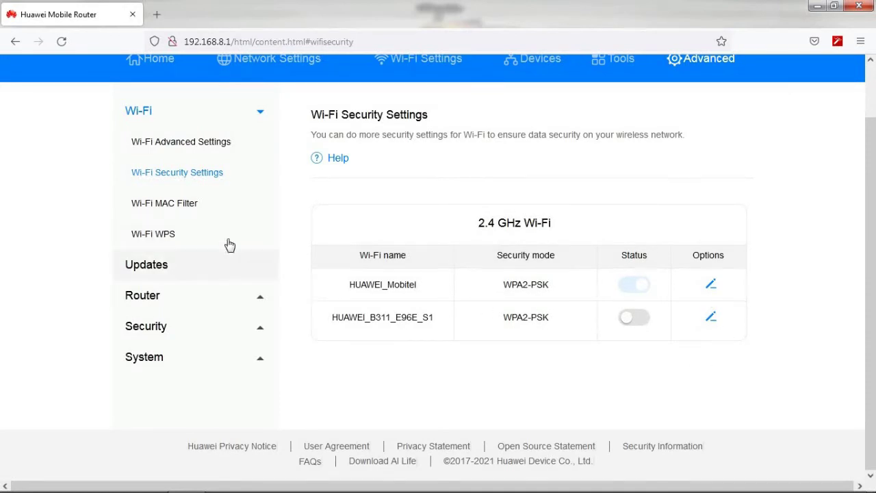
click(187, 209)
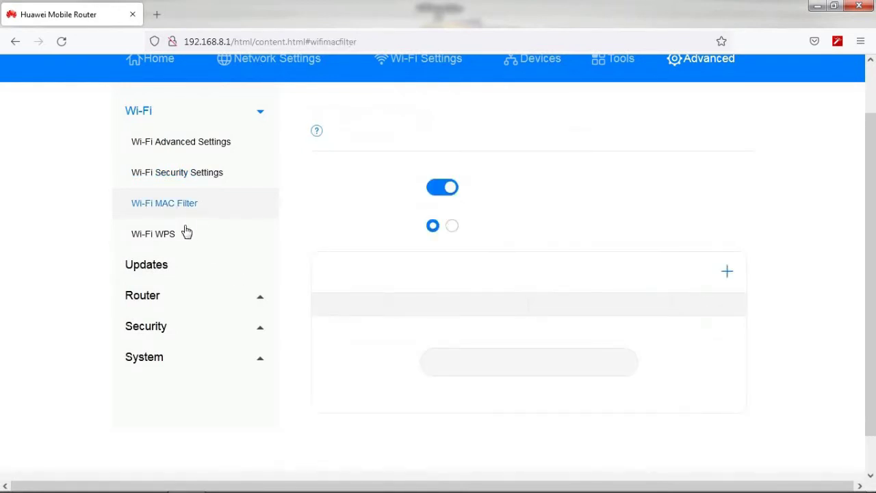
click(177, 237)
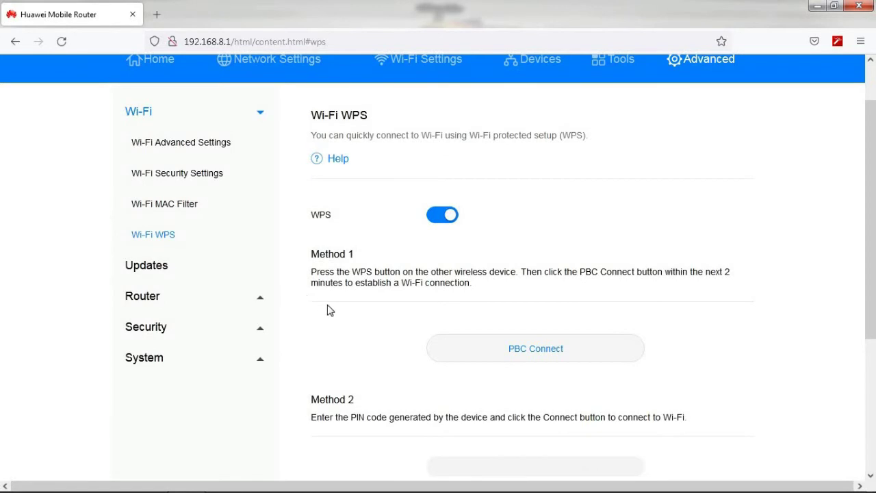
scroll(328, 311, down, 2)
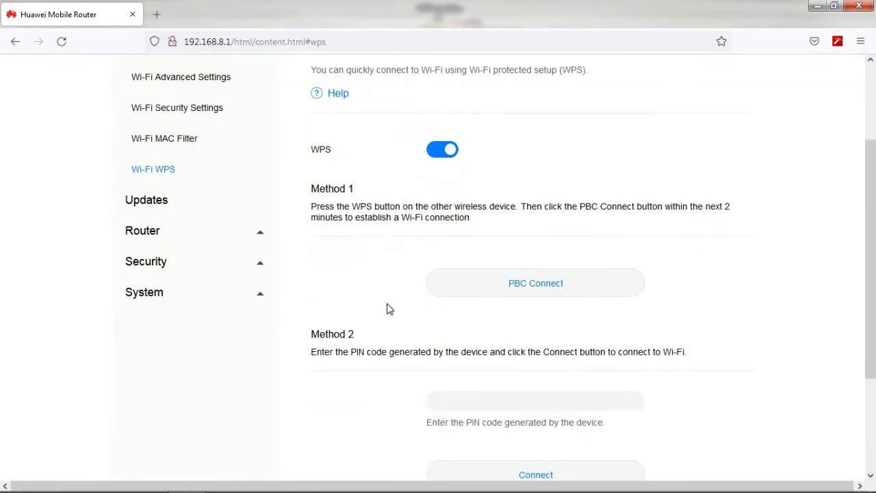
scroll(197, 277, up, 2)
Step: Review the Updates page, including the Overnight updates option and the main device's firmware version
click(198, 268)
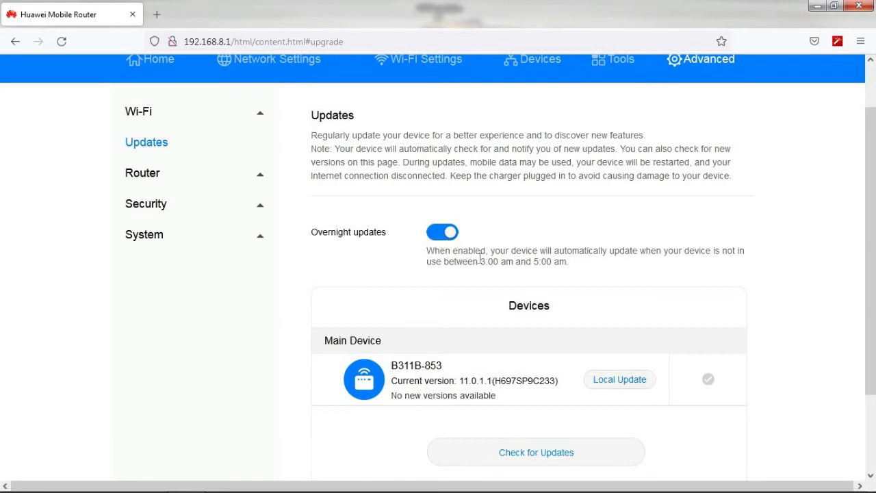
scroll(494, 281, down, 3)
scroll(191, 225, up, 3)
Step: View the router's DHCP, DDNS and VPN settings without changing anything
click(254, 179)
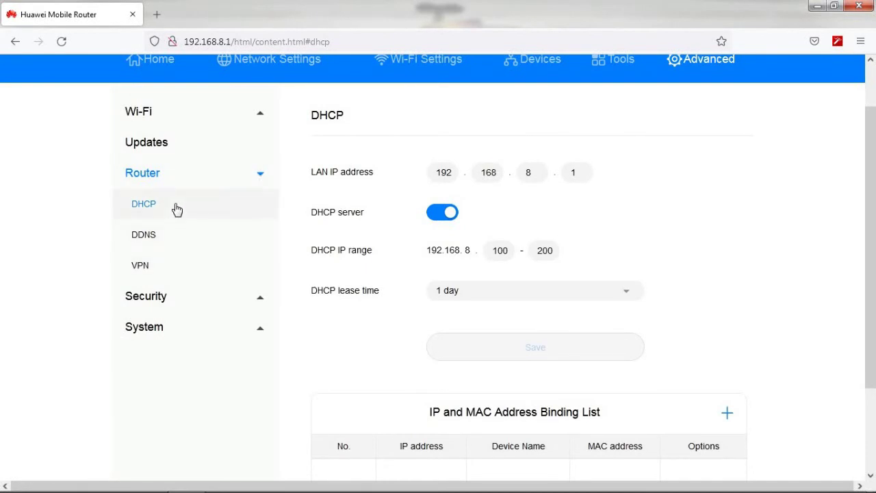
click(180, 245)
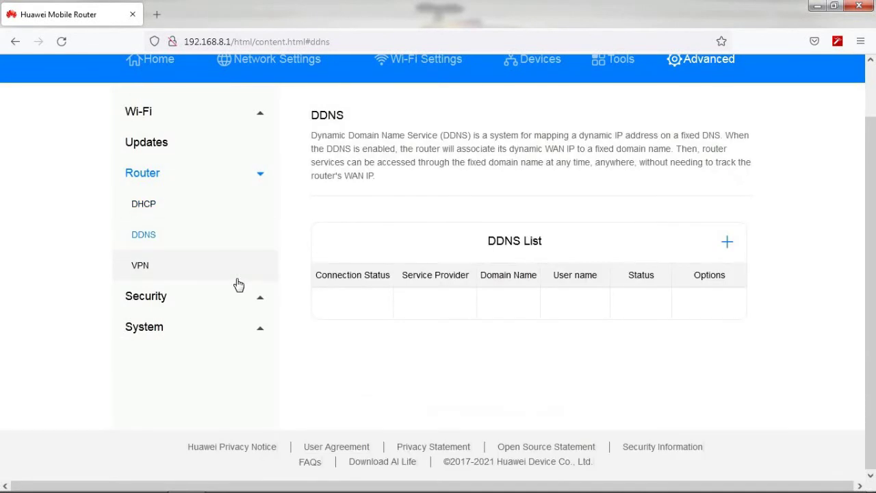
click(148, 268)
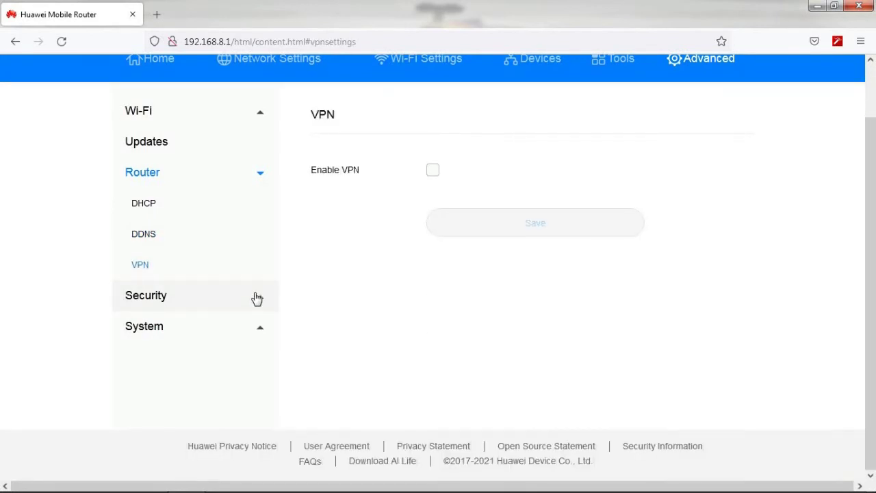
Step: View the Firewall setting and look through the other available Security options, down to Domain Filter
click(195, 299)
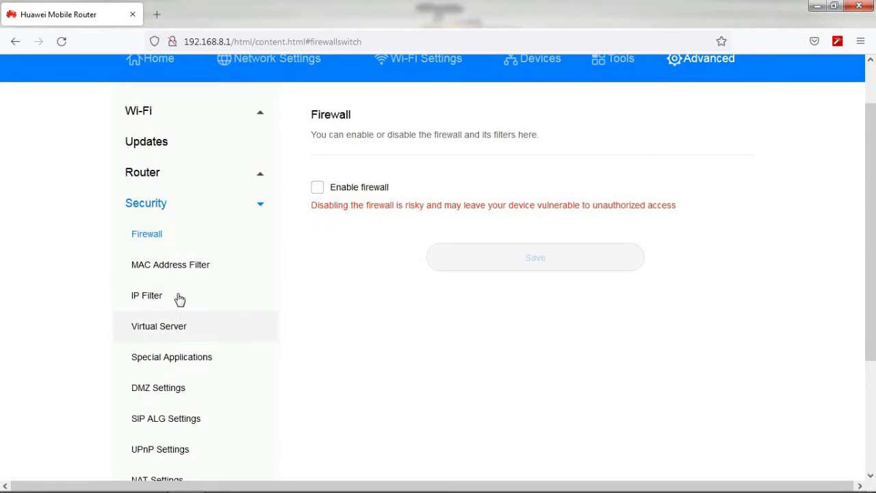
scroll(355, 364, down, 1)
scroll(355, 365, down, 3)
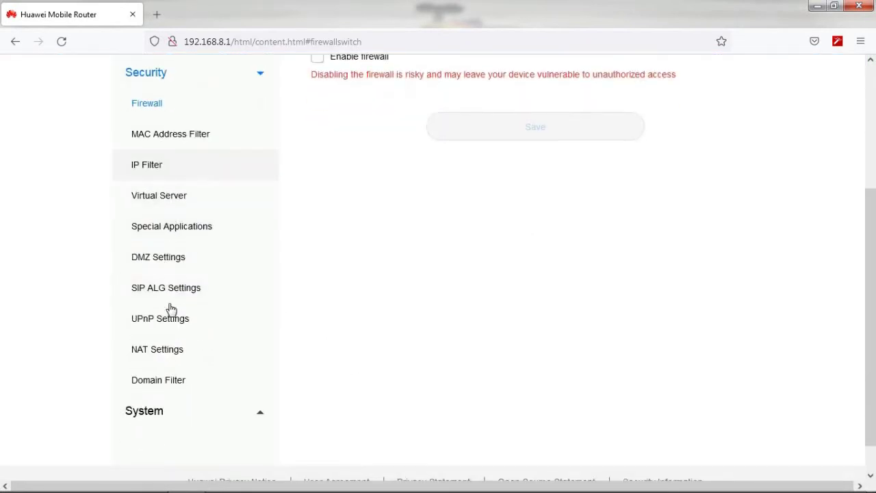
scroll(310, 393, down, 1)
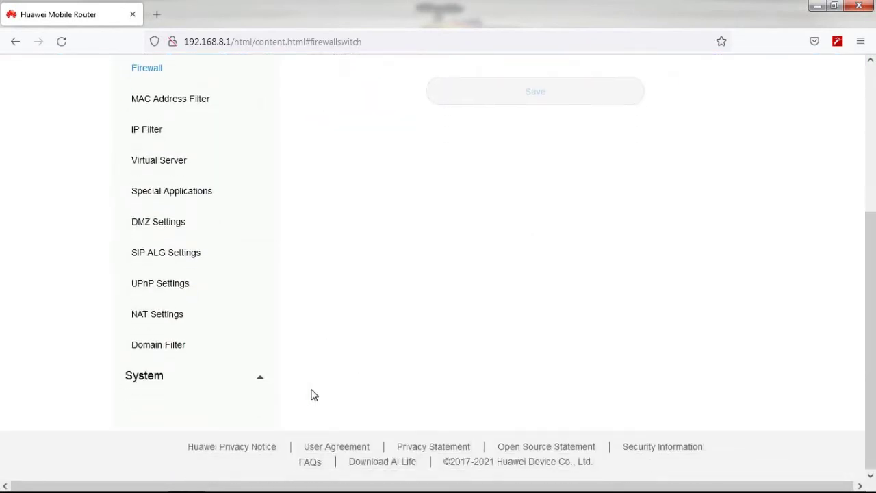
Step: Examine the system's Device Information, including the software versions, WAN IP addresses and signal readings from RSRQ to PLMN
click(175, 380)
scroll(416, 315, down, 8)
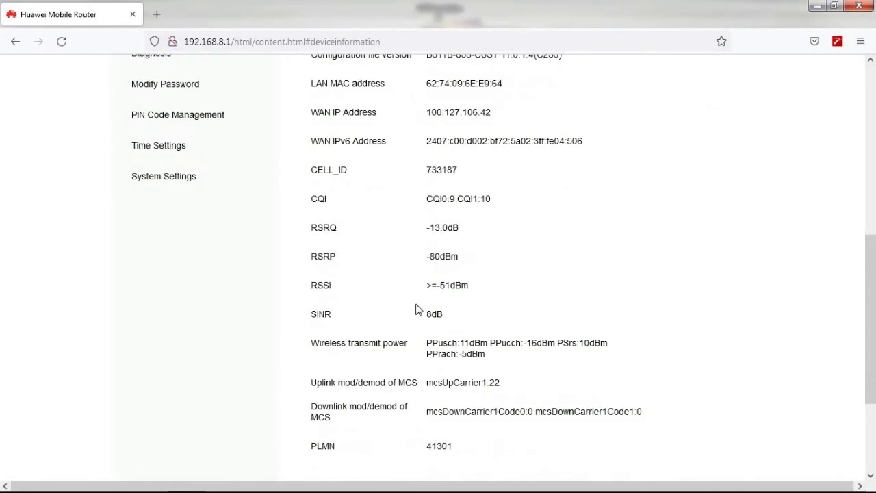
scroll(416, 309, down, 1)
scroll(416, 310, up, 2)
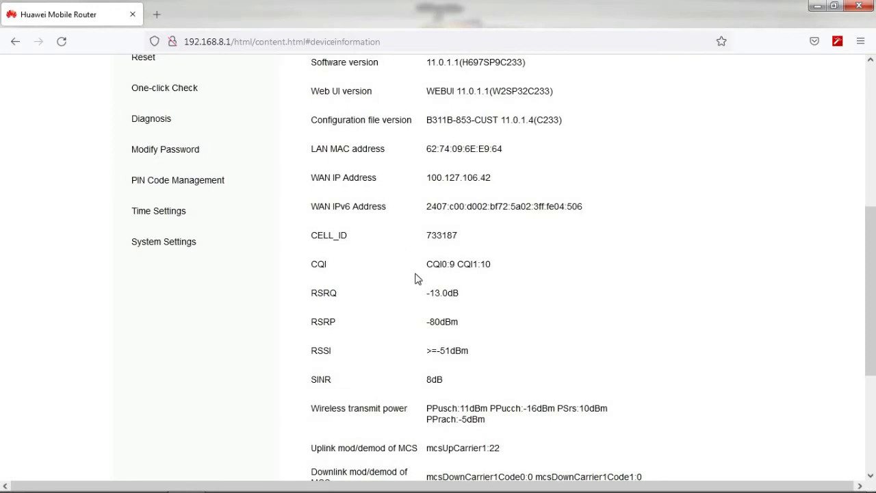
scroll(421, 276, down, 2)
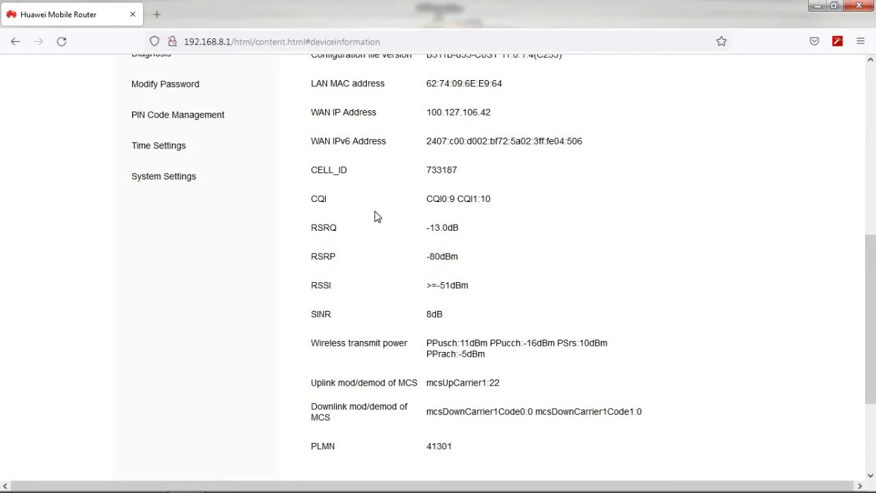
scroll(373, 212, up, 3)
scroll(196, 104, down, 1)
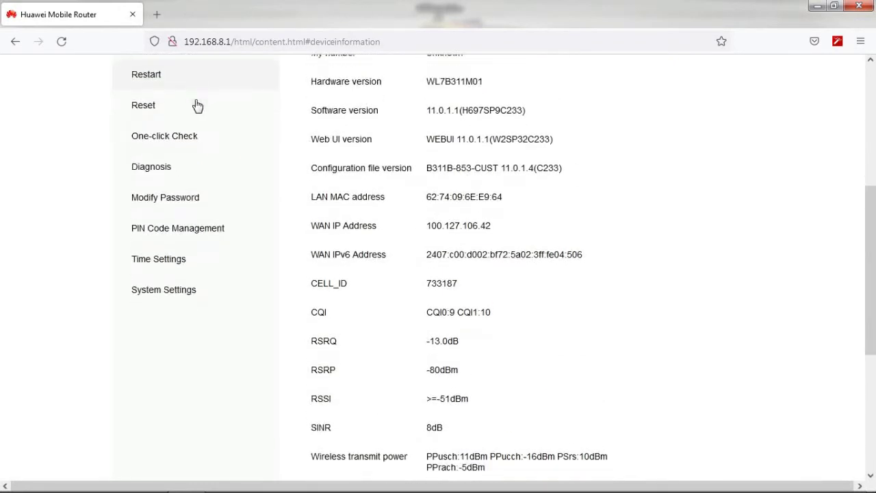
Step: View the system's Restart, Reset and One-click Check pages without running any of them
scroll(197, 105, down, 1)
scroll(196, 103, up, 2)
click(174, 100)
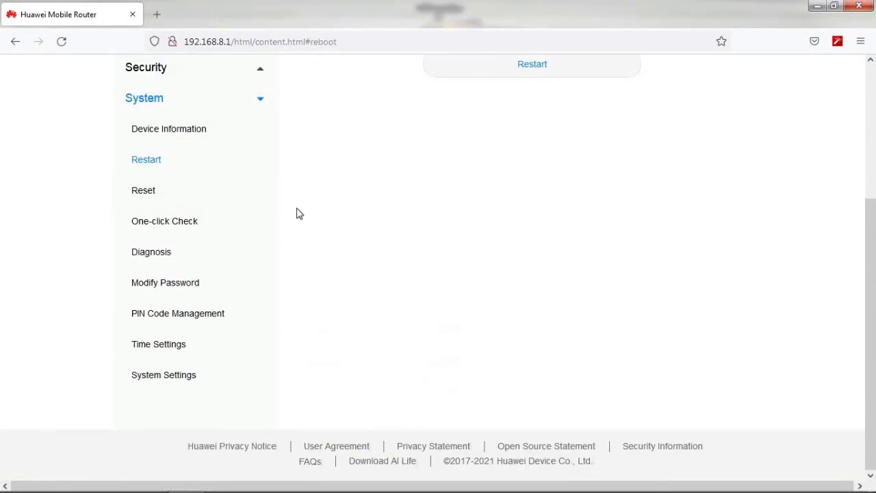
click(141, 195)
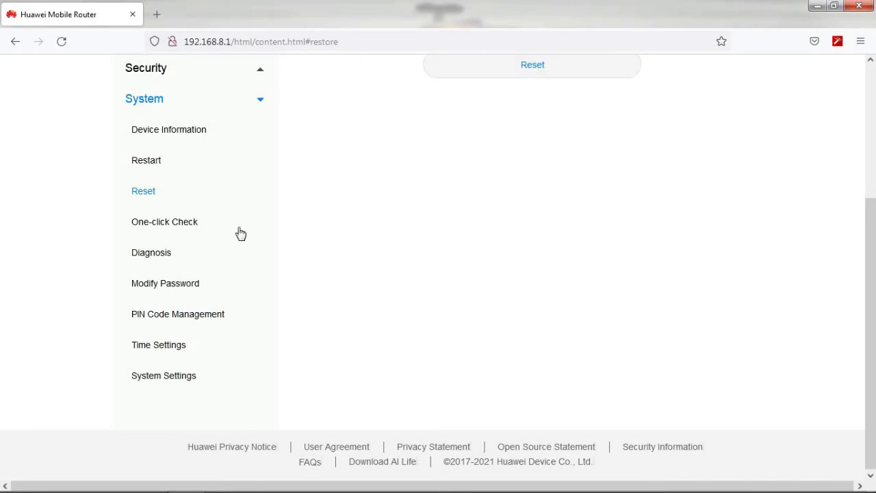
click(182, 228)
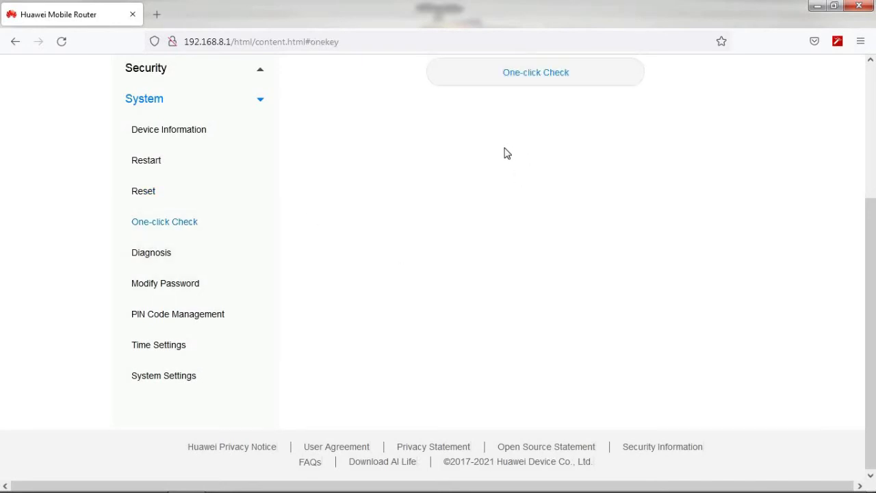
scroll(506, 240, up, 2)
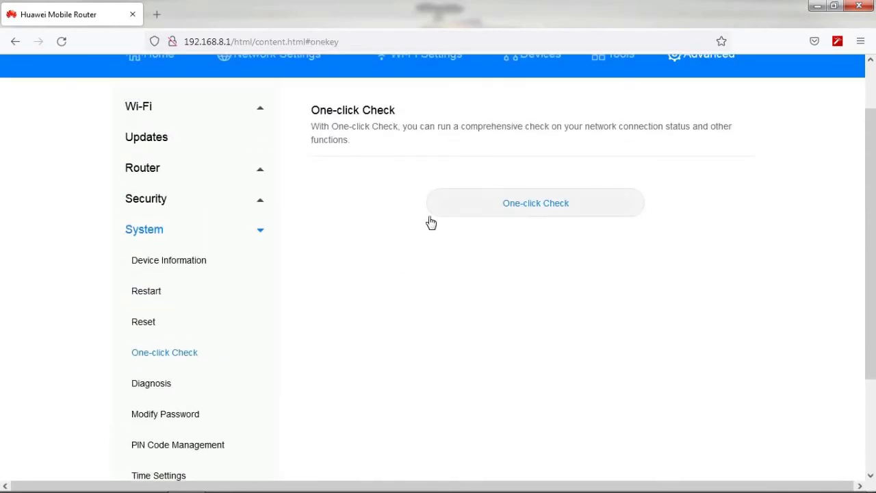
Step: Run the One-click Check on the network connection and view the system's Diagnosis page
click(546, 206)
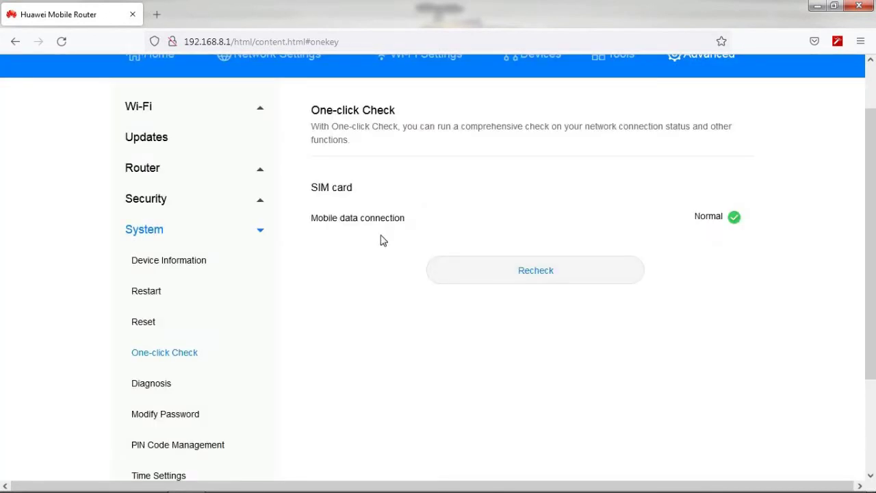
scroll(368, 267, down, 2)
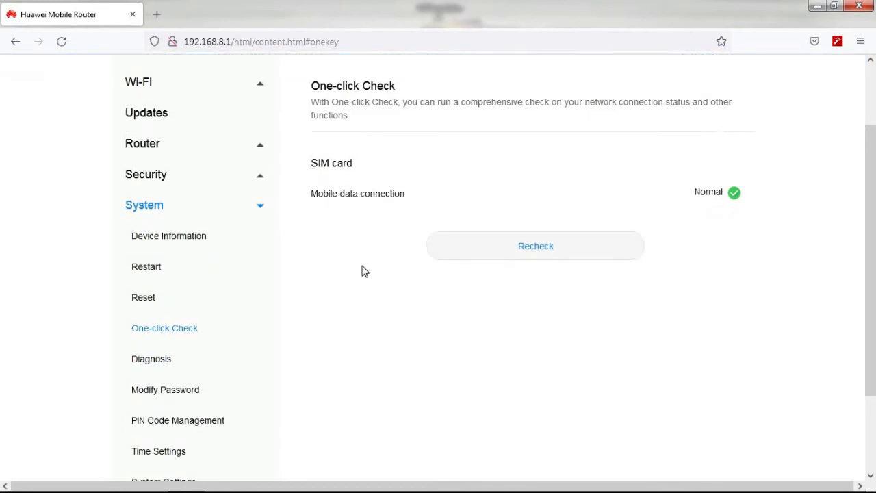
scroll(299, 290, down, 2)
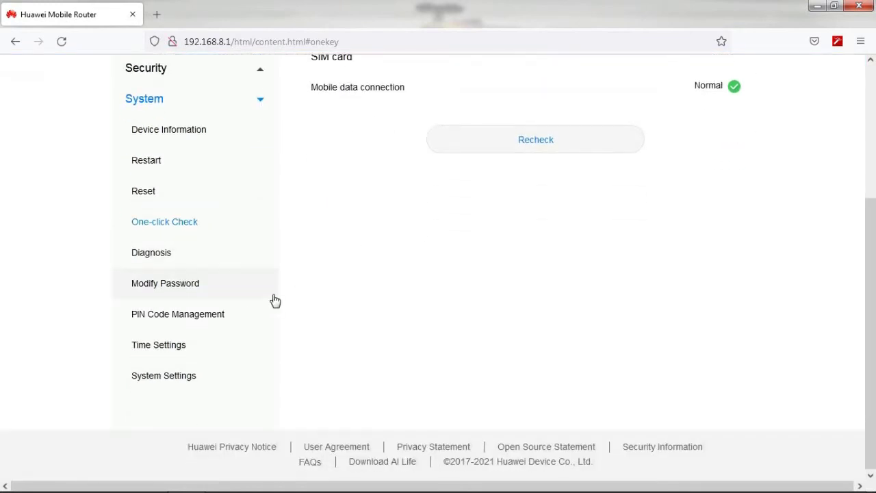
click(154, 254)
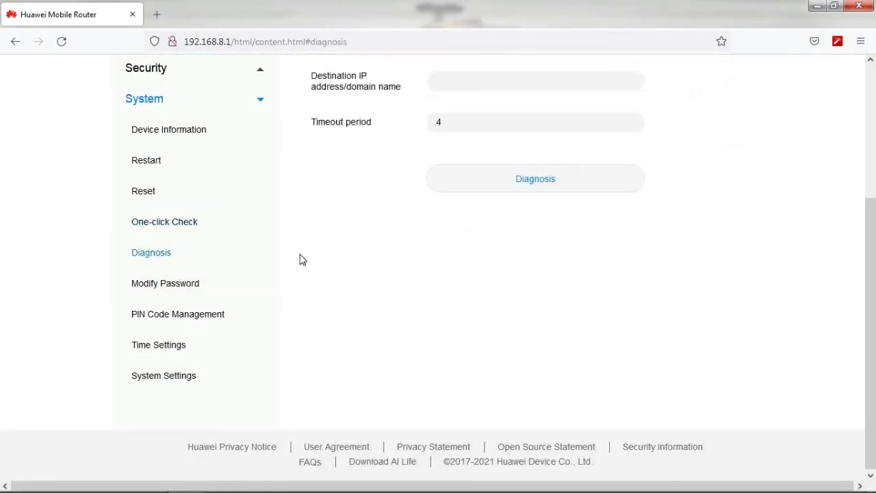
scroll(239, 284, up, 4)
scroll(247, 282, down, 4)
Step: View the system's Modify Password, PIN Code Management and Time Settings pages without changing anything
click(180, 286)
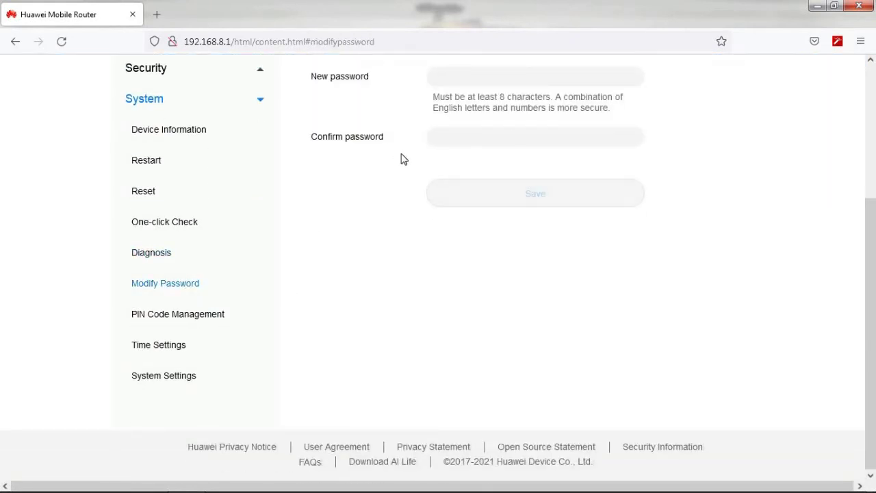
scroll(393, 158, up, 2)
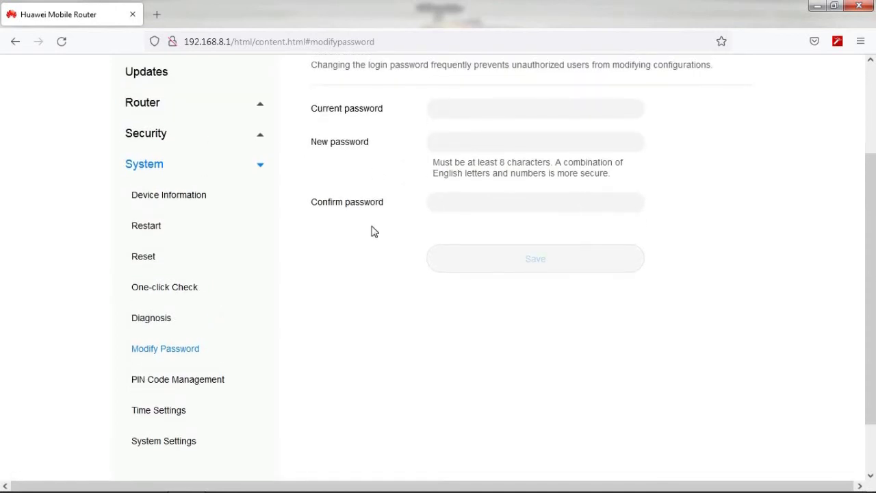
scroll(366, 231, down, 2)
click(209, 313)
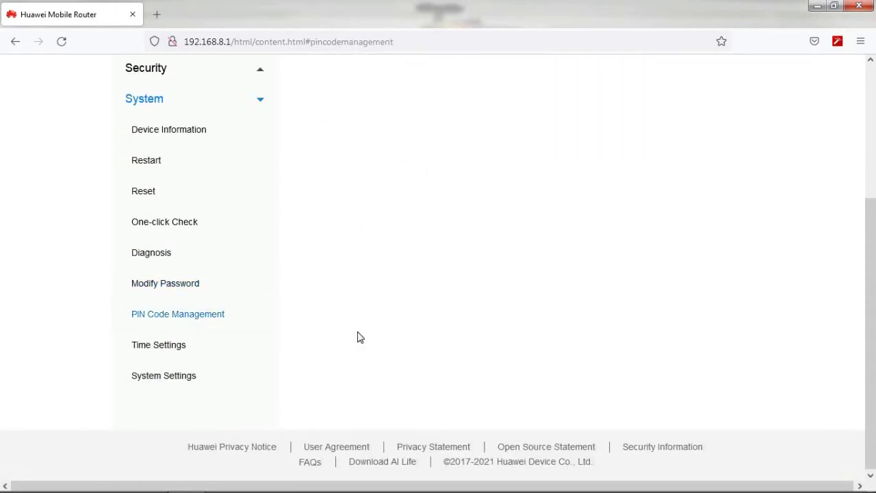
click(163, 353)
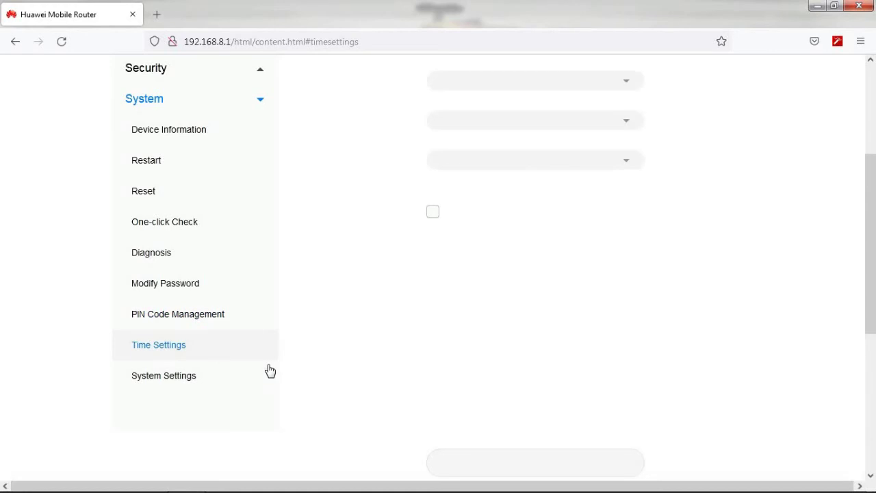
Step: Examine all the System Settings, from Link+ and the indicator schedule down to System Logs and Developer options
click(183, 383)
scroll(464, 353, up, 3)
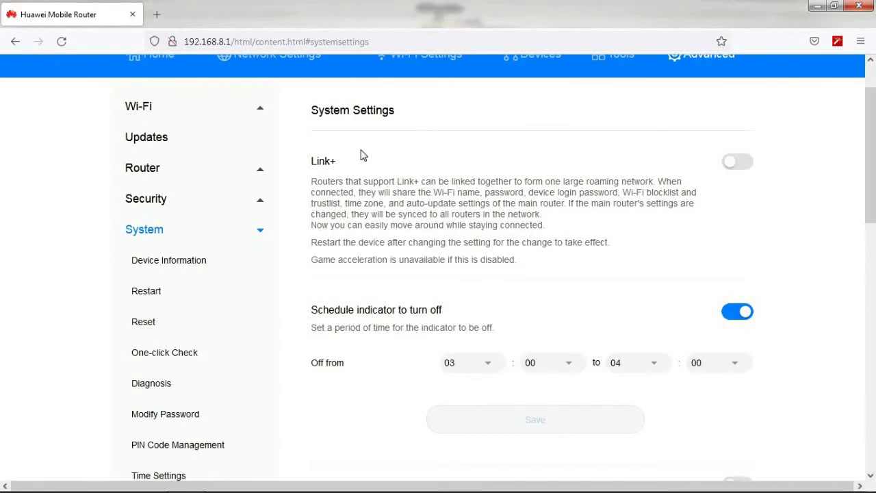
scroll(388, 192, down, 1)
scroll(387, 199, down, 1)
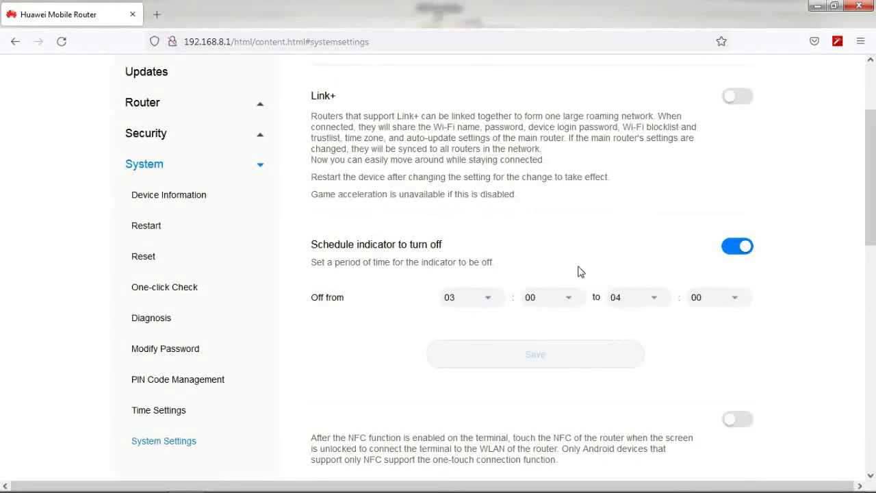
scroll(535, 268, down, 5)
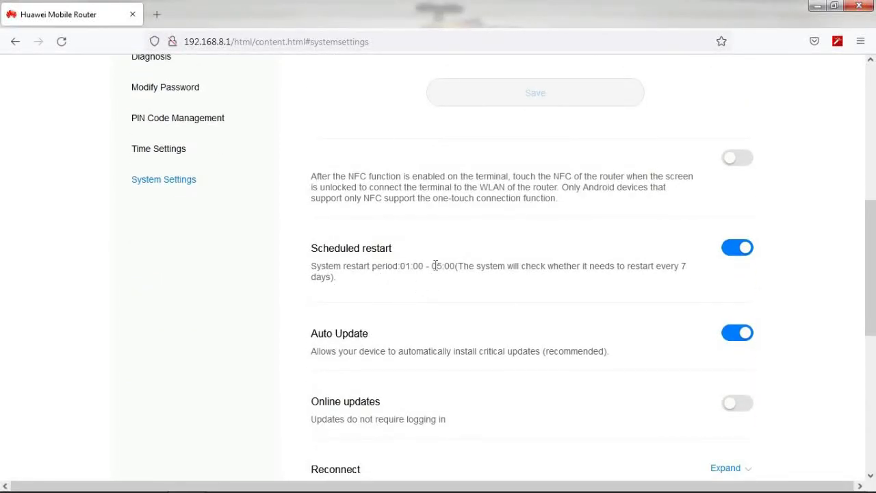
scroll(633, 268, down, 1)
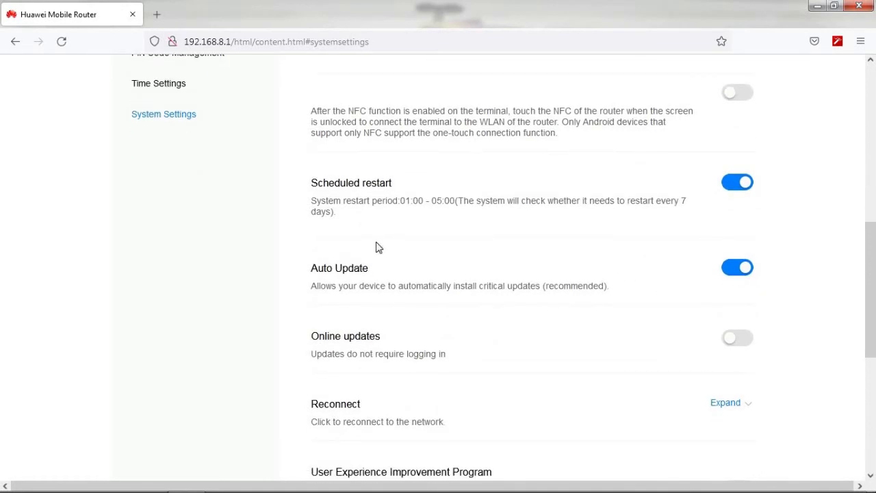
scroll(422, 268, down, 1)
scroll(364, 250, down, 1)
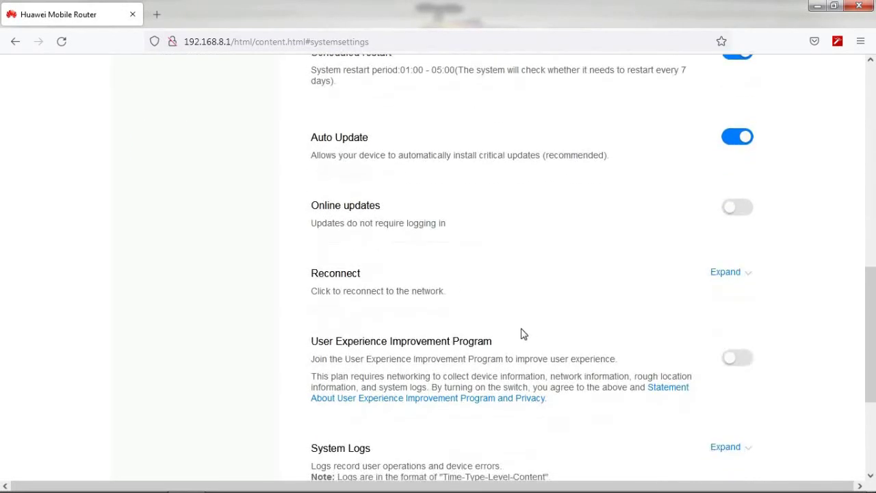
scroll(415, 243, down, 2)
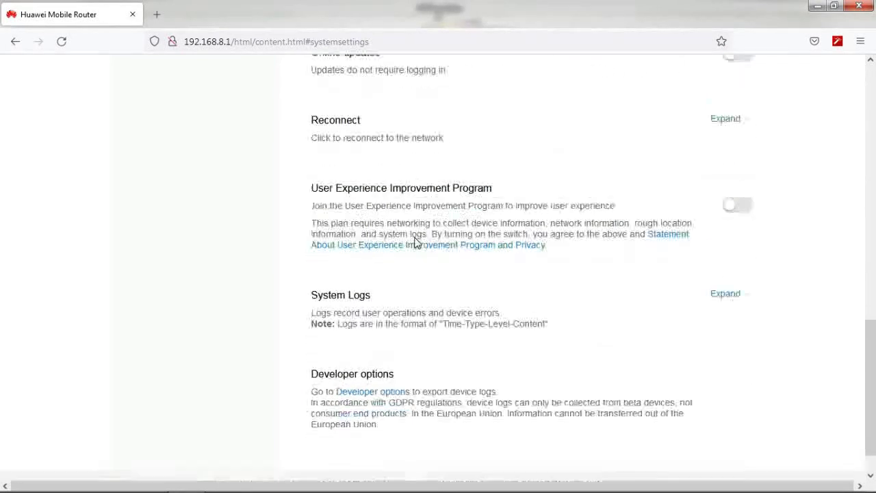
scroll(415, 243, down, 1)
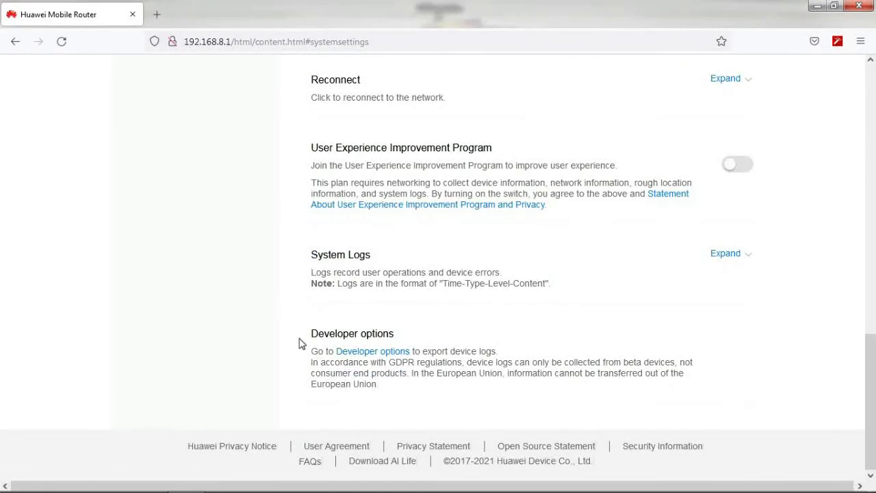
Step: Open Band selection in the Developer options and look through all the available frequencies, leaving the choice as it is
click(373, 352)
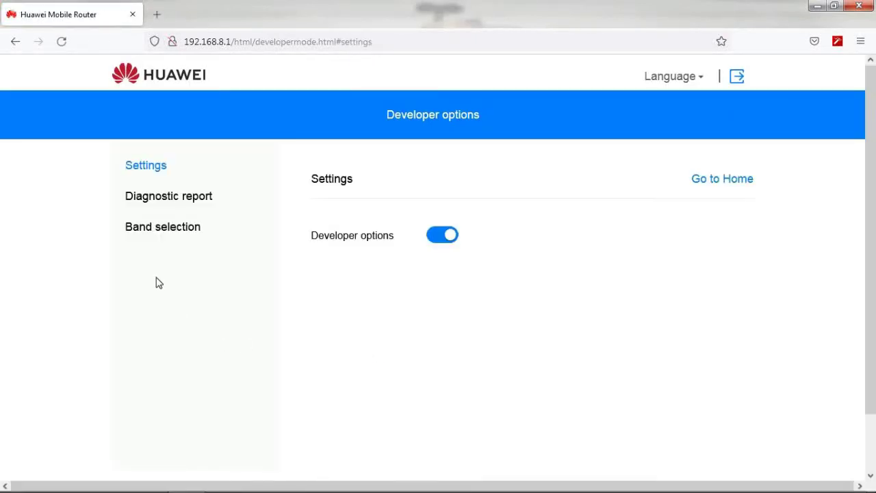
click(175, 231)
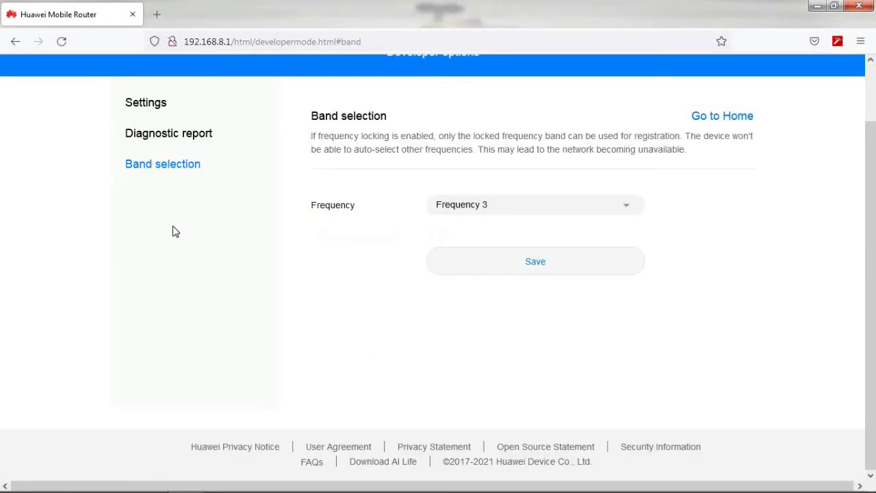
click(590, 214)
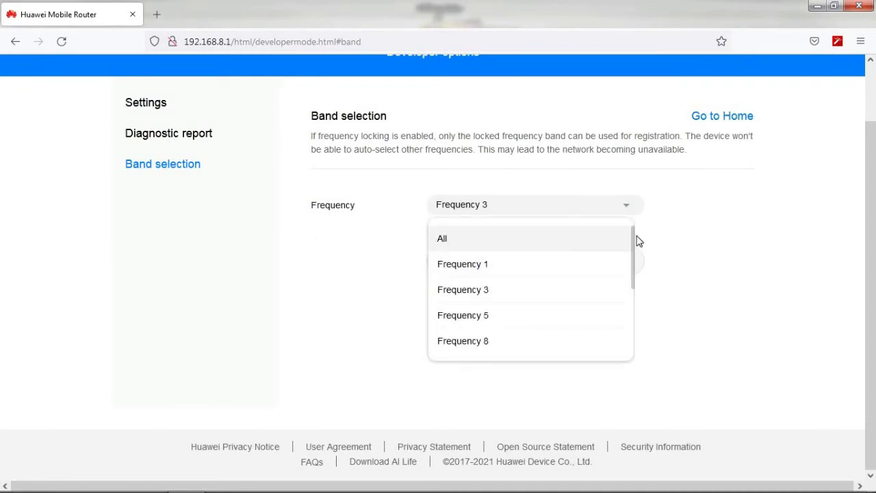
scroll(635, 243, down, 1)
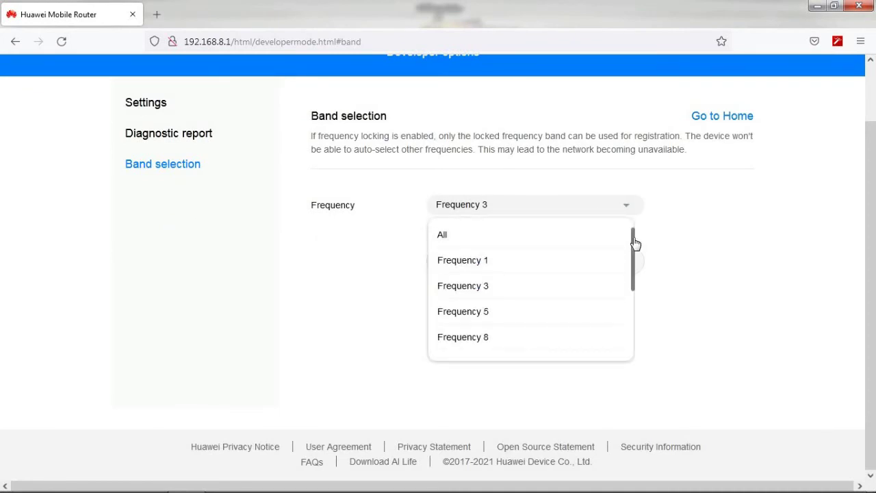
scroll(636, 243, down, 2)
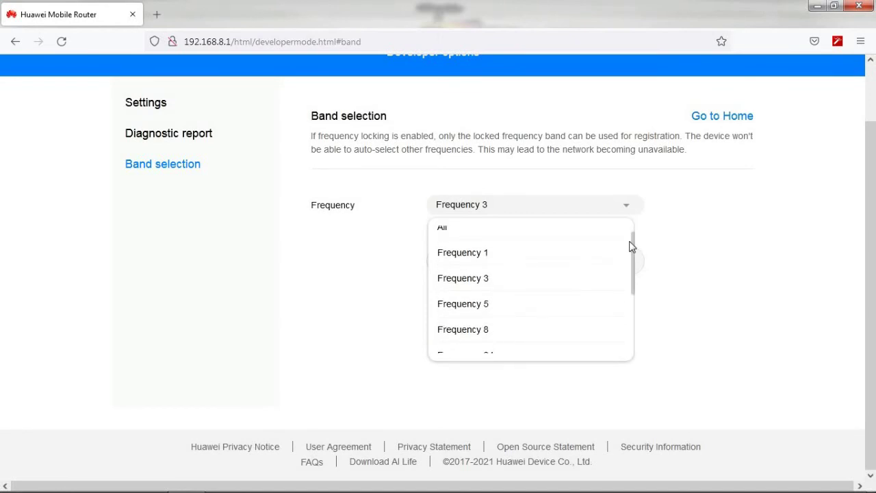
scroll(557, 289, down, 2)
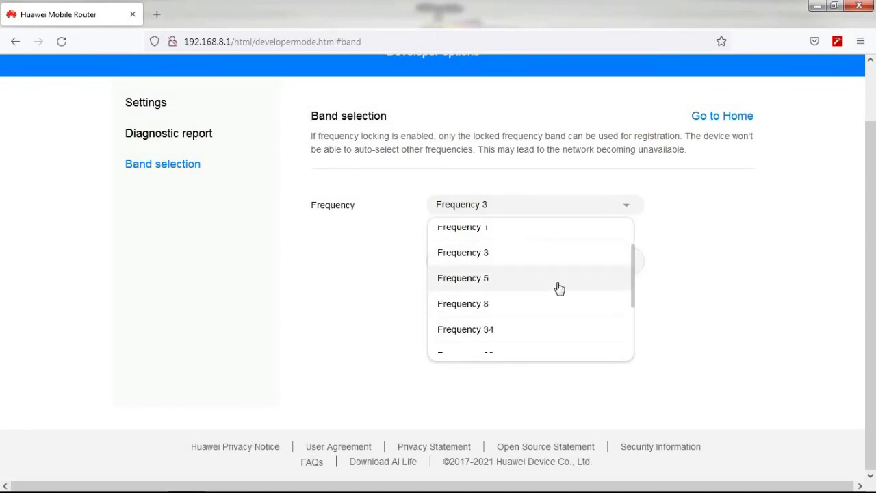
scroll(559, 287, down, 1)
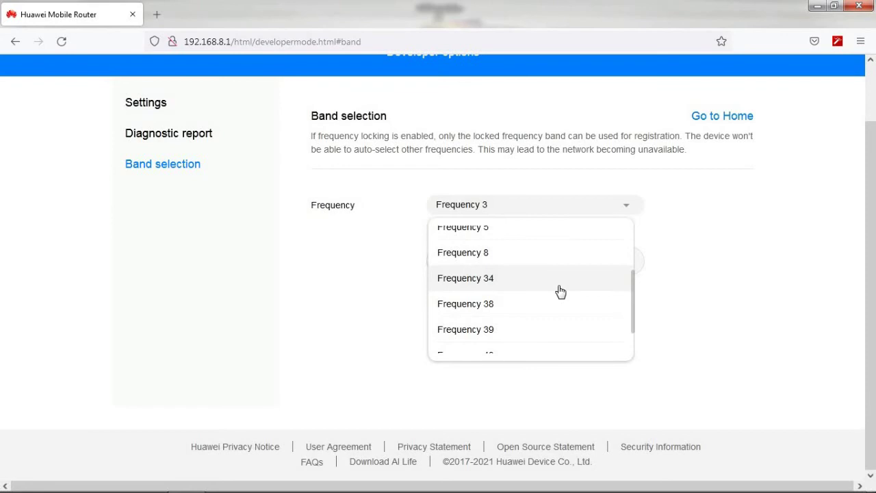
scroll(559, 303, down, 2)
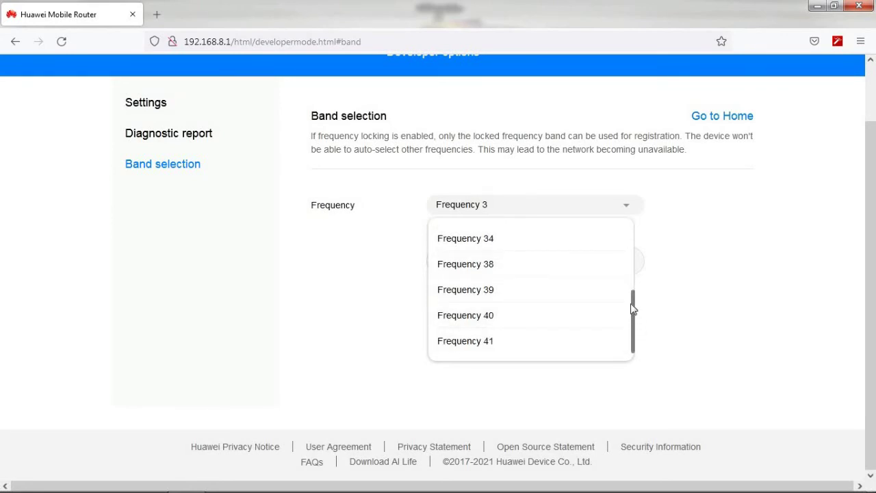
scroll(629, 274, up, 3)
scroll(626, 258, up, 3)
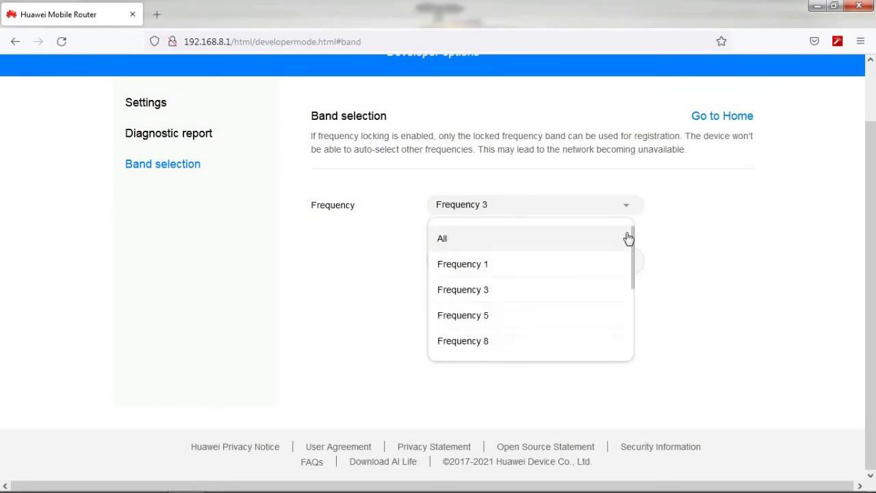
click(756, 241)
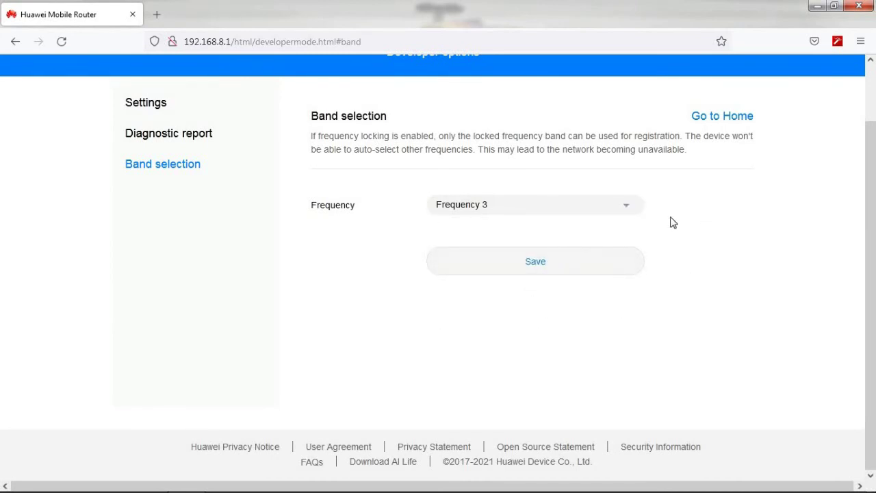
Step: Reselect Frequency 3 for the band without saving, and view the list of frequency choices once more
click(500, 208)
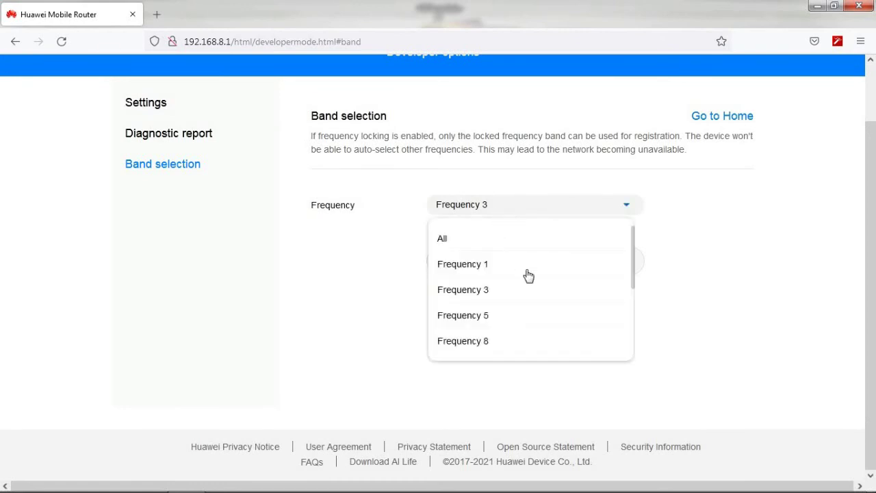
click(486, 291)
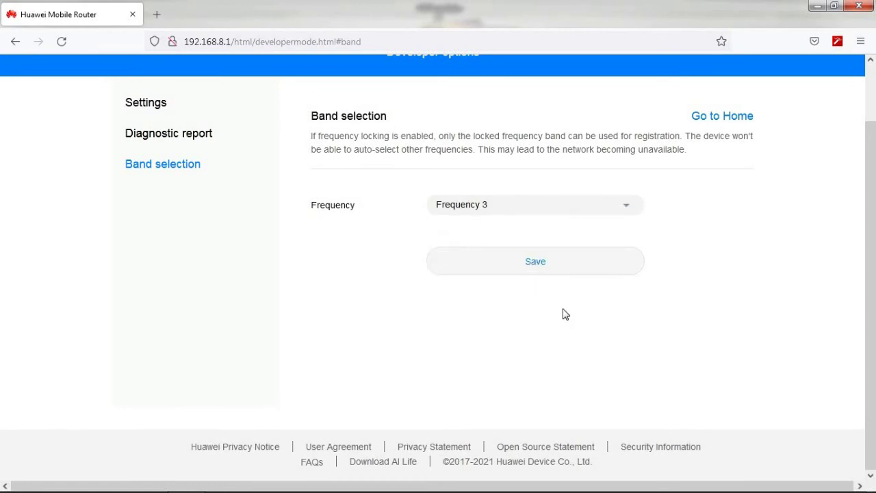
scroll(565, 317, up, 2)
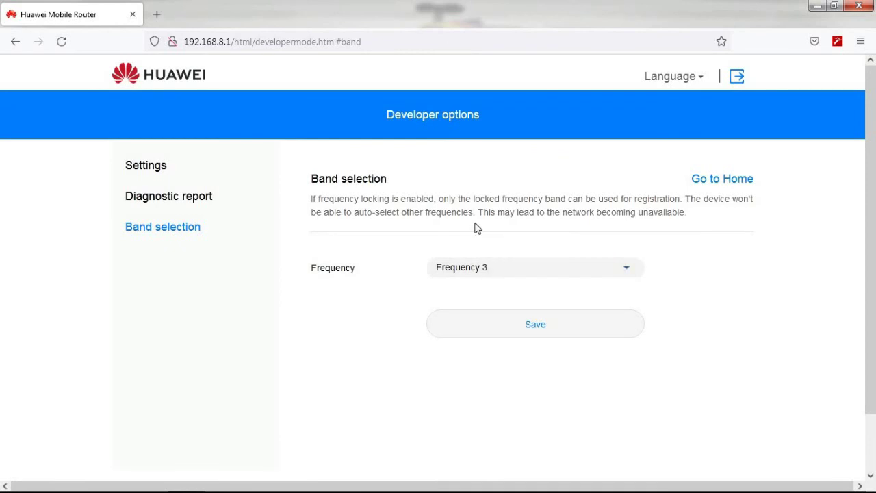
click(488, 267)
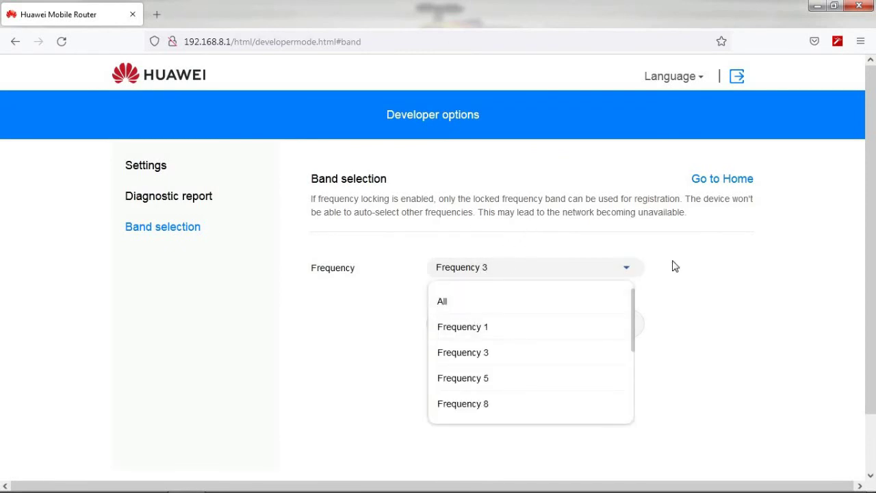
click(755, 320)
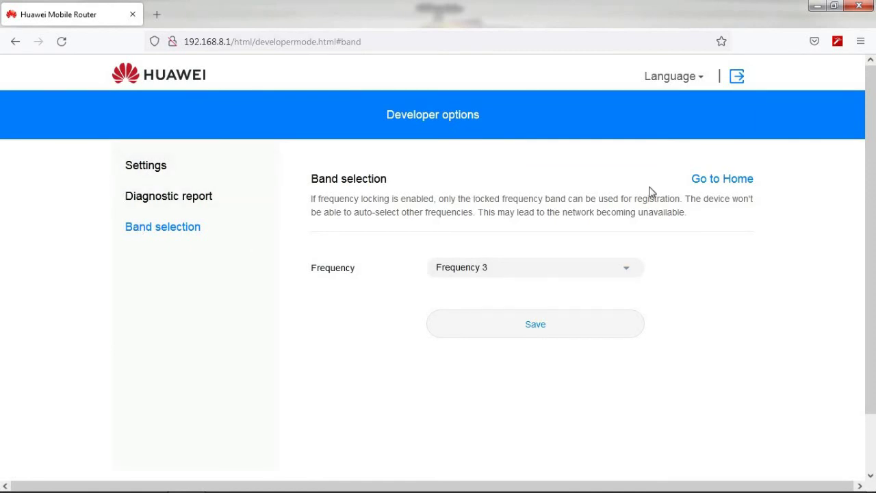
Step: Leave the Developer options and return to the router's Home page
click(712, 187)
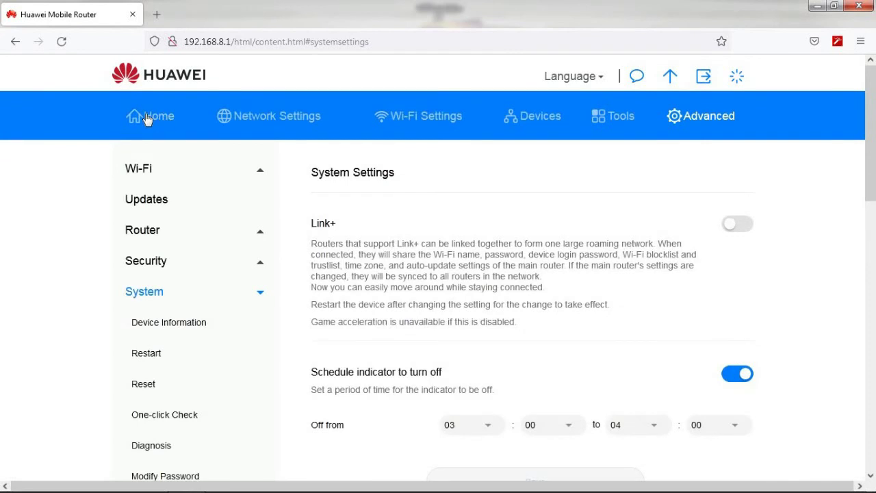
click(147, 119)
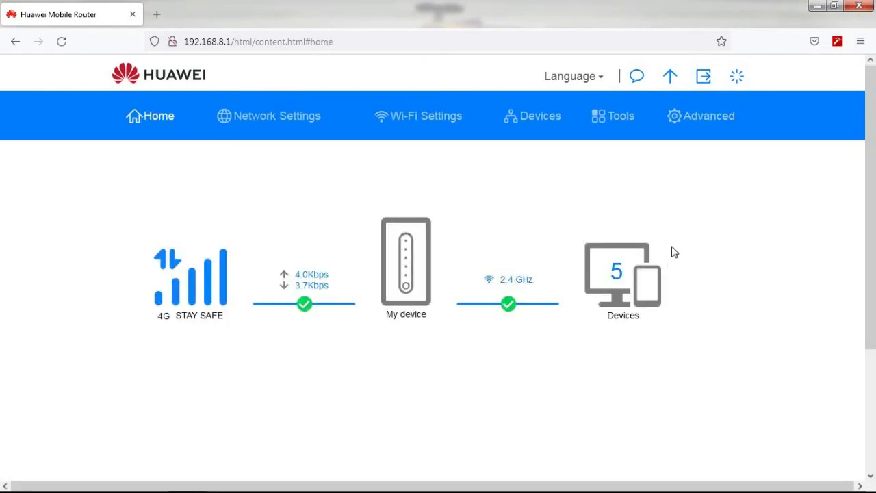